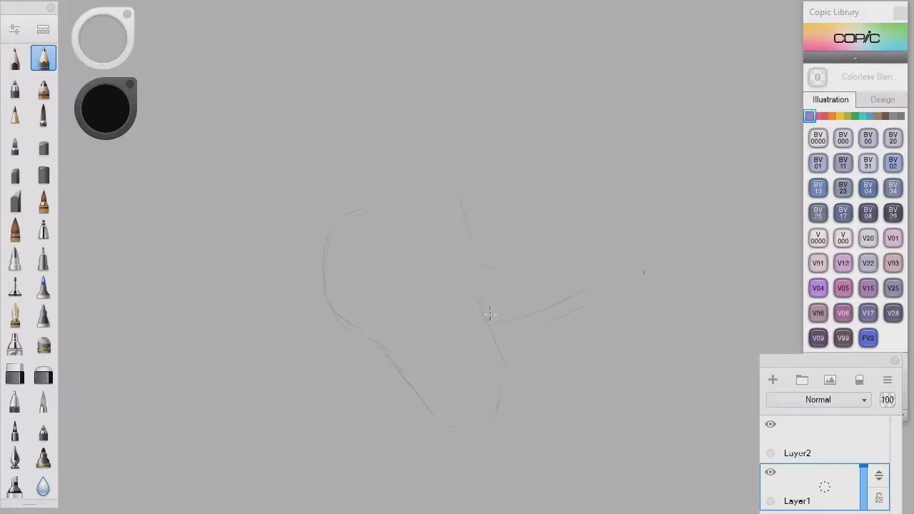
Sketch the rhino head's forehead curve, the notch below the brow, and the wavy jaw contour in pencil on Layer1.
{"action": "left_click_drag", "start_coordinate": [410, 142], "coordinate": [460, 184]}
{"action": "left_click_drag", "start_coordinate": [471, 233], "coordinate": [465, 256]}
{"action": "mouse_move", "coordinate": [326, 330]}
{"action": "left_mouse_down"}
{"action": "mouse_move", "coordinate": [396, 361]}
{"action": "mouse_move", "coordinate": [435, 424]}
{"action": "left_mouse_up"}
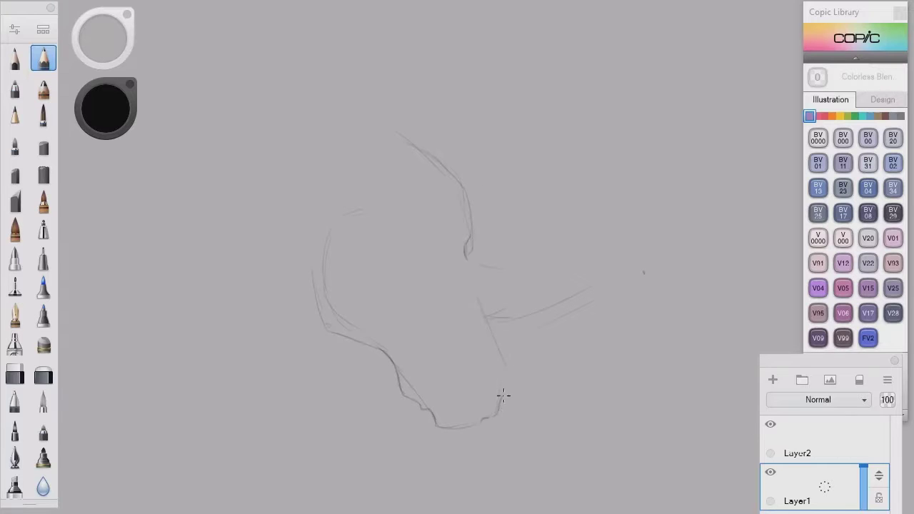
Sketch the long, curved front horn tapering upward from the snout, with a cross line marking its base segment.
{"action": "left_click_drag", "start_coordinate": [537, 314], "coordinate": [487, 319]}
{"action": "left_click_drag", "start_coordinate": [506, 374], "coordinate": [498, 396]}
{"action": "mouse_move", "coordinate": [538, 316]}
{"action": "left_mouse_down"}
{"action": "mouse_move", "coordinate": [588, 294]}
{"action": "mouse_move", "coordinate": [623, 301]}
{"action": "mouse_move", "coordinate": [663, 250]}
{"action": "mouse_move", "coordinate": [616, 309]}
{"action": "left_mouse_up"}
{"action": "left_click_drag", "start_coordinate": [637, 280], "coordinate": [561, 360]}
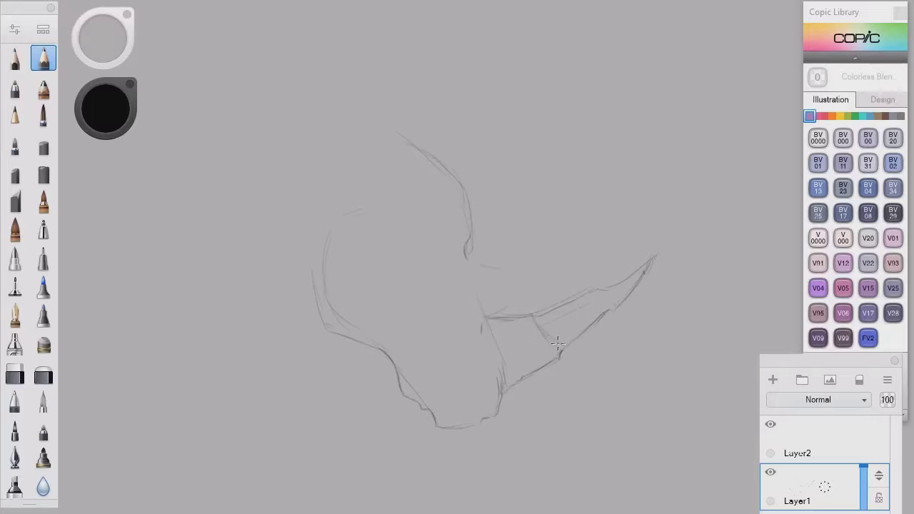
{"action": "left_click_drag", "start_coordinate": [558, 343], "coordinate": [563, 357]}
Rough in the small second horn on the nose bridge and the short contour joining it to the brow.
{"action": "mouse_move", "coordinate": [516, 299]}
{"action": "left_mouse_down"}
{"action": "mouse_move", "coordinate": [503, 277]}
{"action": "mouse_move", "coordinate": [522, 293]}
{"action": "left_mouse_up"}
{"action": "left_click_drag", "start_coordinate": [486, 329], "coordinate": [483, 312]}
{"action": "left_click_drag", "start_coordinate": [464, 283], "coordinate": [463, 296]}
{"action": "scroll", "coordinate": [493, 282], "scroll_direction": "up", "scroll_amount": 2}
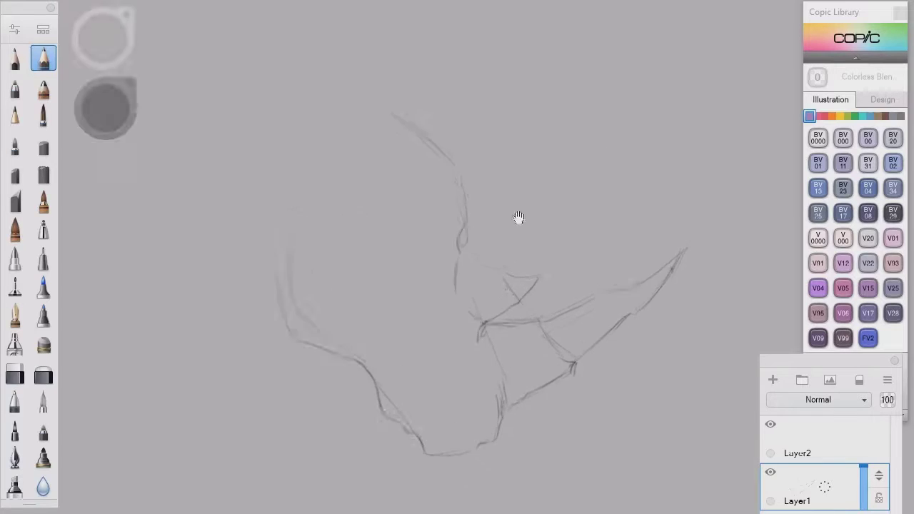
Firm up the rounded back of the cheek and the jaw contour, and add a short neck stroke behind them.
{"action": "left_click_drag", "start_coordinate": [519, 218], "coordinate": [487, 233]}
{"action": "mouse_move", "coordinate": [242, 289]}
{"action": "left_mouse_down"}
{"action": "mouse_move", "coordinate": [304, 201]}
{"action": "mouse_move", "coordinate": [264, 239]}
{"action": "mouse_move", "coordinate": [244, 316]}
{"action": "mouse_move", "coordinate": [250, 295]}
{"action": "mouse_move", "coordinate": [262, 370]}
{"action": "mouse_move", "coordinate": [247, 282]}
{"action": "mouse_move", "coordinate": [247, 345]}
{"action": "mouse_move", "coordinate": [319, 376]}
{"action": "mouse_move", "coordinate": [376, 445]}
{"action": "left_mouse_up"}
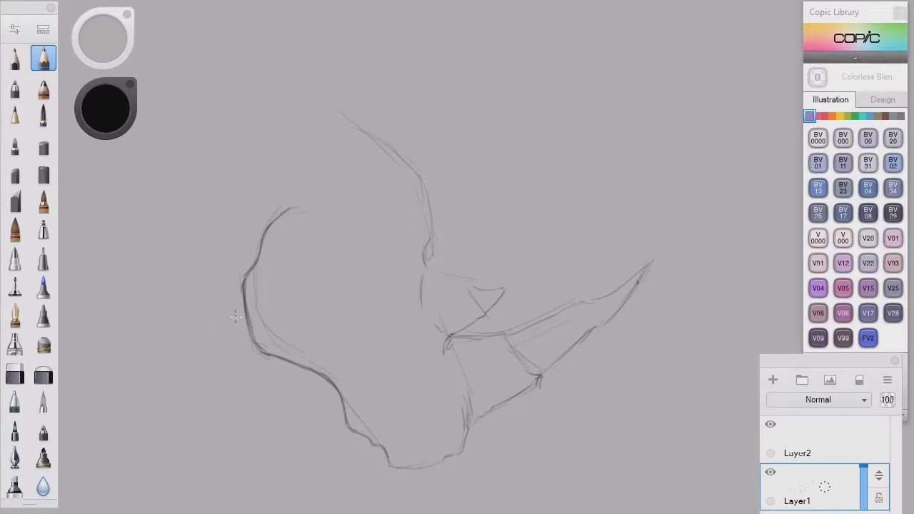
{"action": "left_click_drag", "start_coordinate": [237, 284], "coordinate": [216, 327]}
Sketch the two pointed ears above the forehead and rough in the eye with its surrounding folds.
{"action": "mouse_move", "coordinate": [341, 100]}
{"action": "left_mouse_down"}
{"action": "mouse_move", "coordinate": [310, 91]}
{"action": "mouse_move", "coordinate": [312, 131]}
{"action": "mouse_move", "coordinate": [316, 101]}
{"action": "mouse_move", "coordinate": [355, 115]}
{"action": "left_mouse_up"}
{"action": "mouse_move", "coordinate": [345, 166]}
{"action": "left_mouse_down"}
{"action": "mouse_move", "coordinate": [335, 137]}
{"action": "mouse_move", "coordinate": [350, 71]}
{"action": "mouse_move", "coordinate": [360, 125]}
{"action": "mouse_move", "coordinate": [346, 186]}
{"action": "mouse_move", "coordinate": [339, 183]}
{"action": "left_mouse_up"}
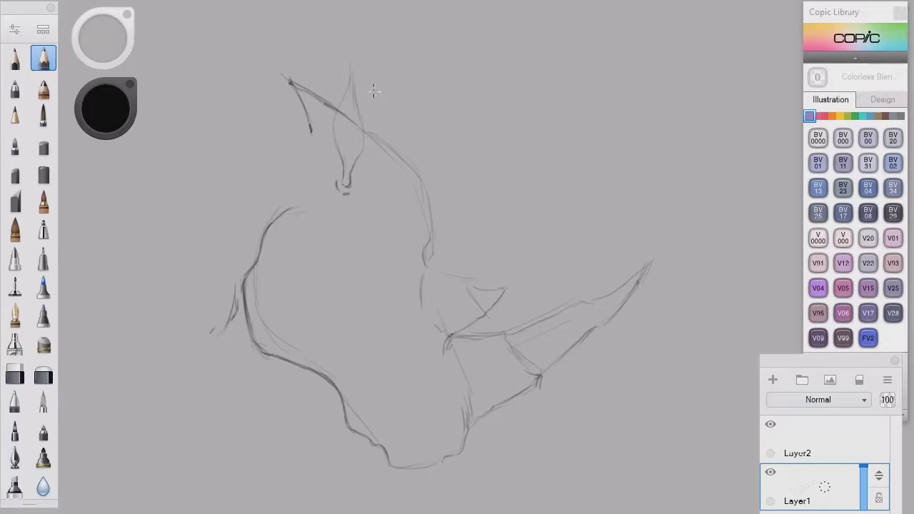
{"action": "mouse_move", "coordinate": [352, 69]}
{"action": "left_mouse_down"}
{"action": "mouse_move", "coordinate": [340, 120]}
{"action": "mouse_move", "coordinate": [346, 162]}
{"action": "mouse_move", "coordinate": [359, 128]}
{"action": "mouse_move", "coordinate": [336, 116]}
{"action": "mouse_move", "coordinate": [342, 180]}
{"action": "mouse_move", "coordinate": [351, 120]}
{"action": "mouse_move", "coordinate": [424, 184]}
{"action": "mouse_move", "coordinate": [431, 246]}
{"action": "mouse_move", "coordinate": [420, 306]}
{"action": "left_mouse_up"}
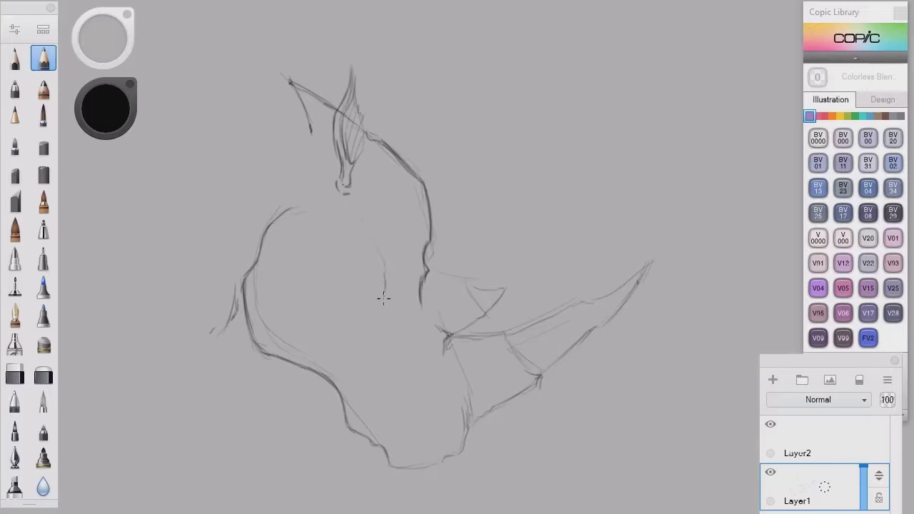
{"action": "left_click_drag", "start_coordinate": [376, 263], "coordinate": [383, 296]}
{"action": "mouse_move", "coordinate": [357, 249]}
{"action": "left_mouse_down"}
{"action": "mouse_move", "coordinate": [374, 293]}
{"action": "mouse_move", "coordinate": [361, 267]}
{"action": "mouse_move", "coordinate": [375, 262]}
{"action": "mouse_move", "coordinate": [368, 282]}
{"action": "mouse_move", "coordinate": [374, 257]}
{"action": "mouse_move", "coordinate": [377, 307]}
{"action": "mouse_move", "coordinate": [372, 285]}
{"action": "mouse_move", "coordinate": [397, 301]}
{"action": "mouse_move", "coordinate": [366, 298]}
{"action": "left_mouse_up"}
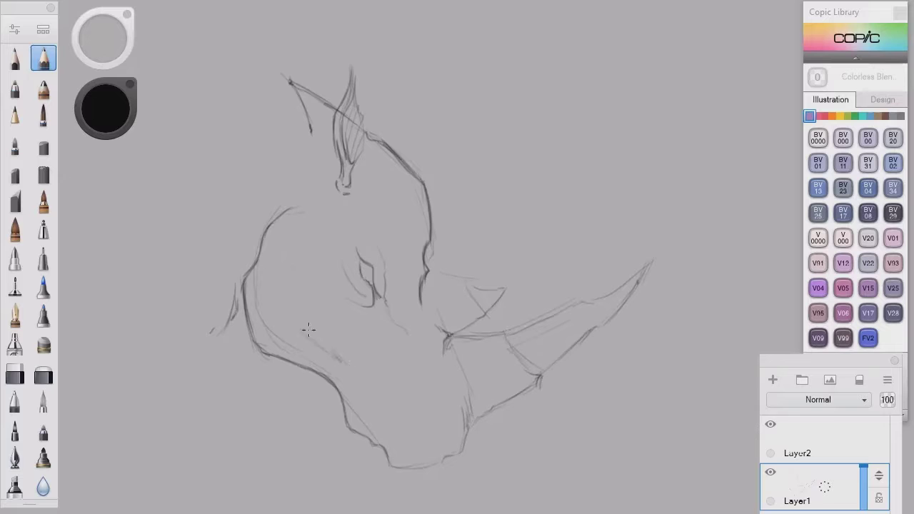
Refine the cheek and lower jaw lines, and draw the nostril and curved mouth fold on the muzzle.
{"action": "mouse_move", "coordinate": [268, 231]}
{"action": "left_mouse_down"}
{"action": "mouse_move", "coordinate": [256, 319]}
{"action": "mouse_move", "coordinate": [340, 379]}
{"action": "mouse_move", "coordinate": [352, 399]}
{"action": "mouse_move", "coordinate": [419, 410]}
{"action": "mouse_move", "coordinate": [427, 427]}
{"action": "mouse_move", "coordinate": [461, 441]}
{"action": "mouse_move", "coordinate": [447, 442]}
{"action": "mouse_move", "coordinate": [450, 452]}
{"action": "mouse_move", "coordinate": [441, 446]}
{"action": "mouse_move", "coordinate": [460, 448]}
{"action": "mouse_move", "coordinate": [388, 471]}
{"action": "mouse_move", "coordinate": [348, 427]}
{"action": "left_mouse_up"}
{"action": "mouse_move", "coordinate": [245, 319]}
{"action": "left_mouse_down"}
{"action": "mouse_move", "coordinate": [243, 303]}
{"action": "mouse_move", "coordinate": [267, 354]}
{"action": "left_mouse_up"}
{"action": "left_click_drag", "start_coordinate": [349, 395], "coordinate": [359, 425]}
{"action": "left_click_drag", "start_coordinate": [426, 423], "coordinate": [383, 448]}
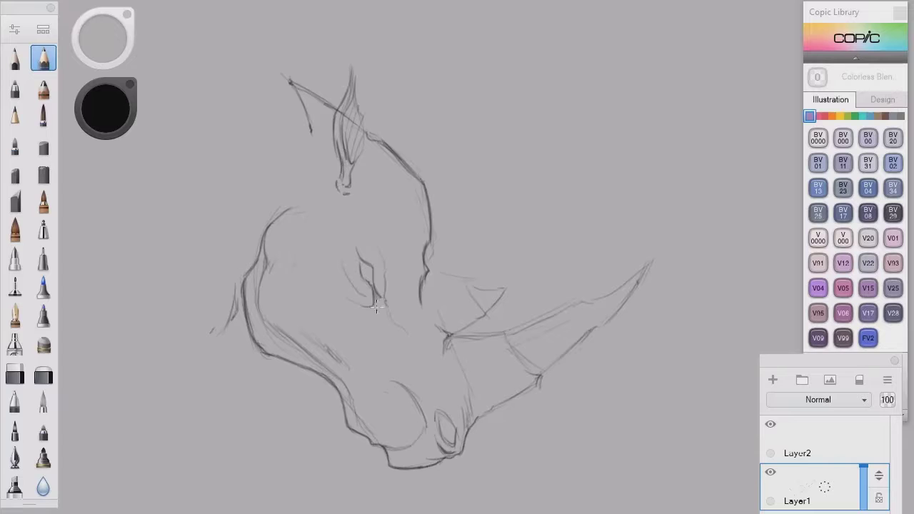
{"action": "left_click_drag", "start_coordinate": [424, 427], "coordinate": [362, 412]}
{"action": "left_click_drag", "start_coordinate": [420, 442], "coordinate": [385, 449]}
{"action": "mouse_move", "coordinate": [386, 450]}
{"action": "left_mouse_down"}
{"action": "mouse_move", "coordinate": [389, 465]}
{"action": "mouse_move", "coordinate": [390, 455]}
{"action": "left_mouse_up"}
{"action": "left_click_drag", "start_coordinate": [424, 424], "coordinate": [416, 432]}
{"action": "left_click_drag", "start_coordinate": [349, 391], "coordinate": [360, 428]}
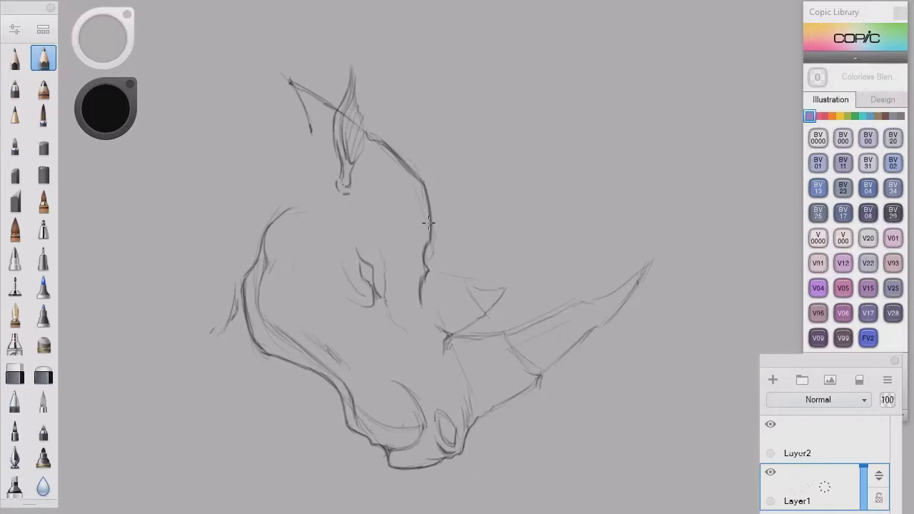
Draw the curved forehead fold running down to the notch above the small horn.
{"action": "left_click_drag", "start_coordinate": [375, 214], "coordinate": [428, 237]}
{"action": "left_click_drag", "start_coordinate": [376, 177], "coordinate": [407, 243]}
{"action": "mouse_move", "coordinate": [383, 215]}
{"action": "left_mouse_down"}
{"action": "mouse_move", "coordinate": [439, 238]}
{"action": "mouse_move", "coordinate": [420, 254]}
{"action": "left_mouse_up"}
Define the small horn's base, segment edge and pointed tip with darker contour lines.
{"action": "left_click_drag", "start_coordinate": [423, 289], "coordinate": [466, 299]}
{"action": "mouse_move", "coordinate": [465, 282]}
{"action": "left_mouse_down"}
{"action": "mouse_move", "coordinate": [482, 308]}
{"action": "mouse_move", "coordinate": [476, 339]}
{"action": "mouse_move", "coordinate": [493, 309]}
{"action": "mouse_move", "coordinate": [477, 312]}
{"action": "mouse_move", "coordinate": [472, 273]}
{"action": "mouse_move", "coordinate": [469, 284]}
{"action": "mouse_move", "coordinate": [498, 288]}
{"action": "left_mouse_up"}
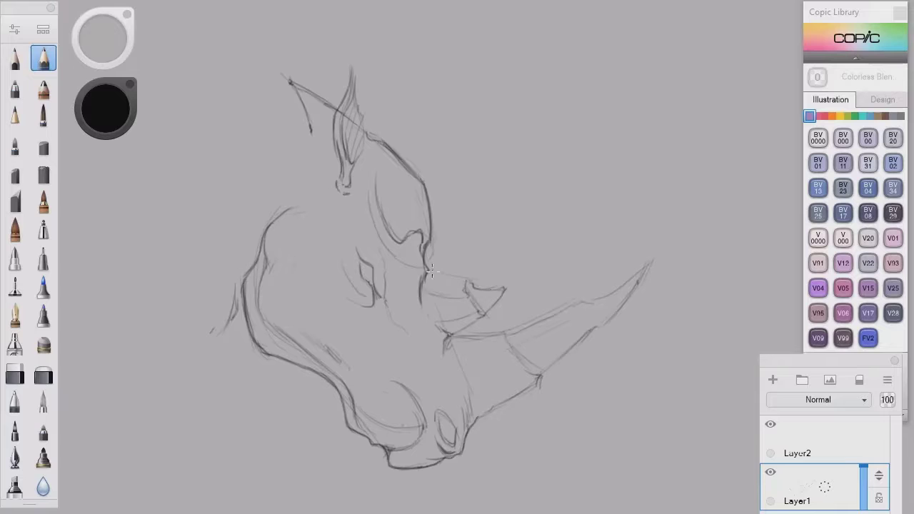
{"action": "left_click_drag", "start_coordinate": [427, 270], "coordinate": [456, 278]}
{"action": "left_click_drag", "start_coordinate": [483, 318], "coordinate": [452, 334]}
{"action": "left_click_drag", "start_coordinate": [500, 299], "coordinate": [455, 337]}
Build up a ragged edge at the front horn's base, add a lower neck line and shade the nostril.
{"action": "left_click_drag", "start_coordinate": [470, 376], "coordinate": [467, 420]}
{"action": "left_click_drag", "start_coordinate": [447, 341], "coordinate": [462, 373]}
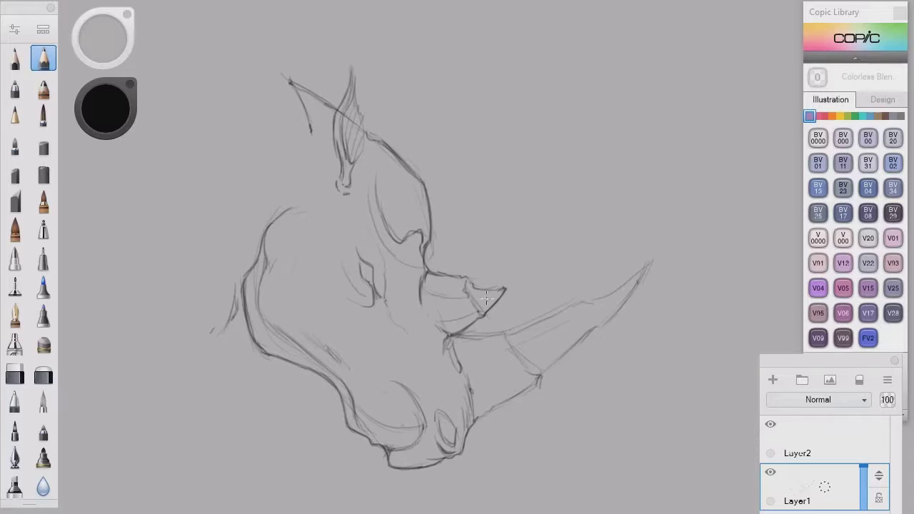
{"action": "left_click_drag", "start_coordinate": [244, 327], "coordinate": [214, 353]}
{"action": "mouse_move", "coordinate": [454, 336]}
{"action": "left_mouse_down"}
{"action": "mouse_move", "coordinate": [508, 333]}
{"action": "mouse_move", "coordinate": [463, 373]}
{"action": "left_mouse_up"}
{"action": "mouse_move", "coordinate": [471, 387]}
{"action": "left_mouse_down"}
{"action": "mouse_move", "coordinate": [480, 413]}
{"action": "mouse_move", "coordinate": [446, 424]}
{"action": "mouse_move", "coordinate": [449, 434]}
{"action": "mouse_move", "coordinate": [437, 421]}
{"action": "mouse_move", "coordinate": [455, 433]}
{"action": "mouse_move", "coordinate": [440, 453]}
{"action": "mouse_move", "coordinate": [449, 456]}
{"action": "mouse_move", "coordinate": [437, 430]}
{"action": "mouse_move", "coordinate": [466, 428]}
{"action": "mouse_move", "coordinate": [462, 440]}
{"action": "mouse_move", "coordinate": [464, 388]}
{"action": "mouse_move", "coordinate": [448, 350]}
{"action": "mouse_move", "coordinate": [467, 381]}
{"action": "mouse_move", "coordinate": [449, 337]}
{"action": "left_mouse_up"}
{"action": "mouse_move", "coordinate": [431, 410]}
{"action": "left_mouse_down"}
{"action": "mouse_move", "coordinate": [419, 394]}
{"action": "mouse_move", "coordinate": [421, 404]}
{"action": "left_mouse_up"}
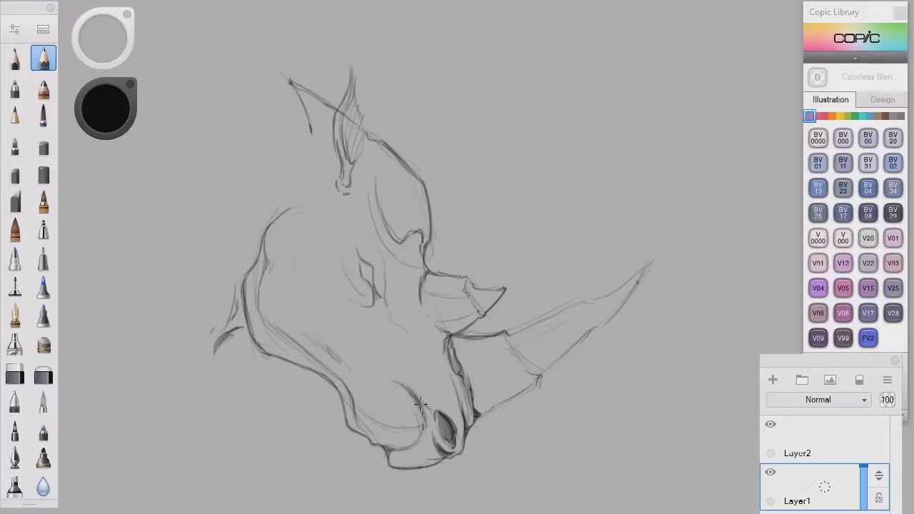
Shade the underside of the jaw up to the mouth corner and darken the forehead fold above the small horn.
{"action": "mouse_move", "coordinate": [389, 448]}
{"action": "left_mouse_down"}
{"action": "mouse_move", "coordinate": [358, 418]}
{"action": "mouse_move", "coordinate": [368, 436]}
{"action": "mouse_move", "coordinate": [325, 366]}
{"action": "mouse_move", "coordinate": [360, 431]}
{"action": "mouse_move", "coordinate": [351, 420]}
{"action": "left_mouse_up"}
{"action": "mouse_move", "coordinate": [333, 382]}
{"action": "left_mouse_down"}
{"action": "mouse_move", "coordinate": [293, 350]}
{"action": "mouse_move", "coordinate": [316, 370]}
{"action": "mouse_move", "coordinate": [294, 361]}
{"action": "mouse_move", "coordinate": [301, 346]}
{"action": "mouse_move", "coordinate": [263, 303]}
{"action": "mouse_move", "coordinate": [272, 335]}
{"action": "mouse_move", "coordinate": [295, 353]}
{"action": "left_mouse_up"}
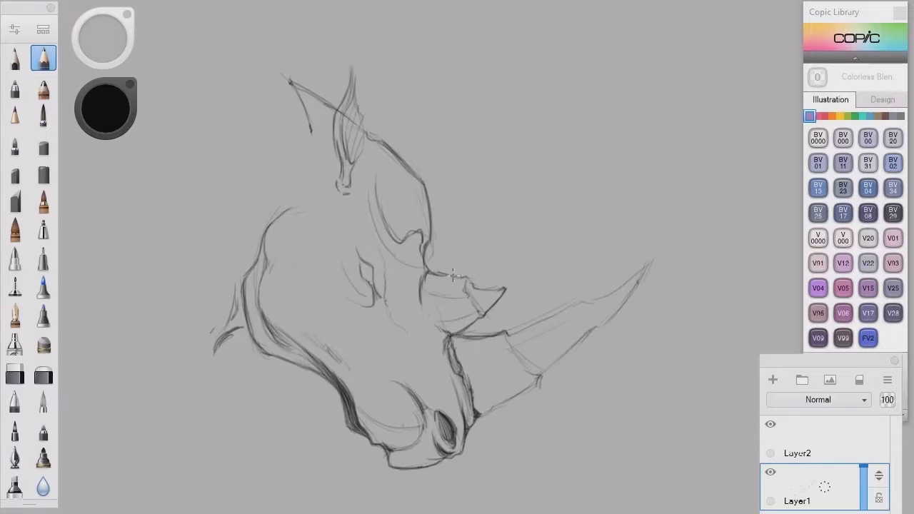
{"action": "mouse_move", "coordinate": [428, 268]}
{"action": "left_mouse_down"}
{"action": "mouse_move", "coordinate": [407, 227]}
{"action": "mouse_move", "coordinate": [378, 205]}
{"action": "left_mouse_up"}
{"action": "left_click_drag", "start_coordinate": [397, 259], "coordinate": [427, 270]}
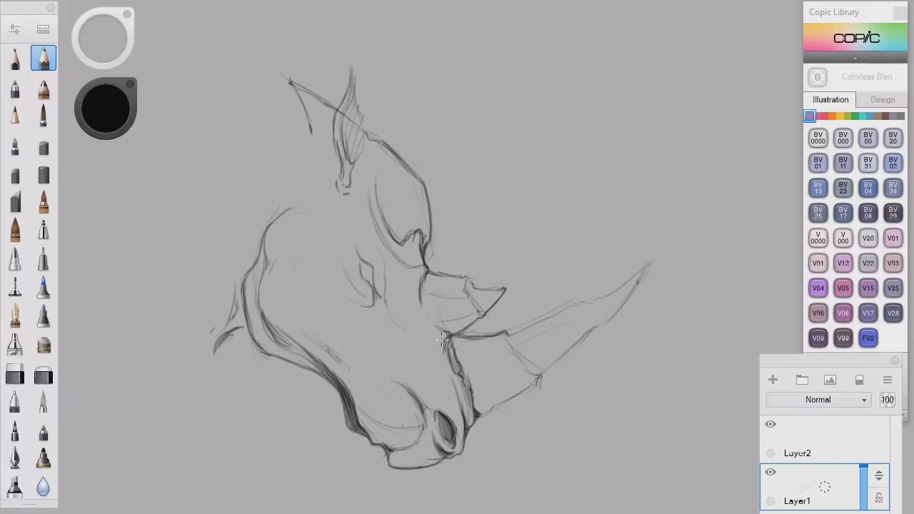
Undo the stray muzzle stroke and draw a long curved snout line from below the eye to the nostril.
{"action": "left_click_drag", "start_coordinate": [421, 365], "coordinate": [438, 382]}
{"action": "key", "text": "ctrl+z"}
{"action": "mouse_move", "coordinate": [334, 298]}
{"action": "left_mouse_down"}
{"action": "mouse_move", "coordinate": [435, 352]}
{"action": "mouse_move", "coordinate": [467, 427]}
{"action": "left_mouse_up"}
{"action": "left_click_drag", "start_coordinate": [472, 378], "coordinate": [451, 437]}
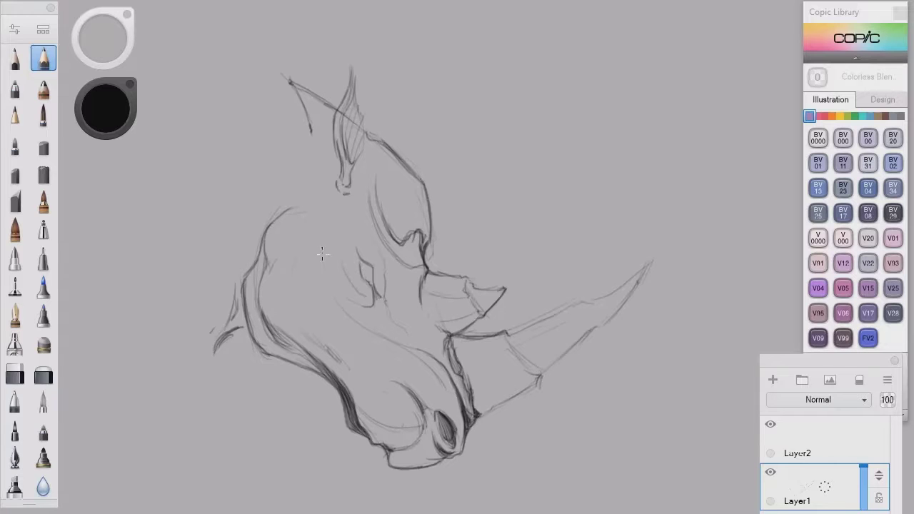
Add long curved skin folds and light hatching along the cheek towards the jaw.
{"action": "left_click_drag", "start_coordinate": [325, 272], "coordinate": [352, 398]}
{"action": "mouse_move", "coordinate": [274, 278]}
{"action": "left_mouse_down"}
{"action": "mouse_move", "coordinate": [350, 350]}
{"action": "mouse_move", "coordinate": [339, 381]}
{"action": "left_mouse_up"}
{"action": "left_click_drag", "start_coordinate": [345, 350], "coordinate": [337, 367]}
{"action": "mouse_move", "coordinate": [330, 342]}
{"action": "left_mouse_down"}
{"action": "mouse_move", "coordinate": [323, 363]}
{"action": "mouse_move", "coordinate": [351, 393]}
{"action": "left_mouse_up"}
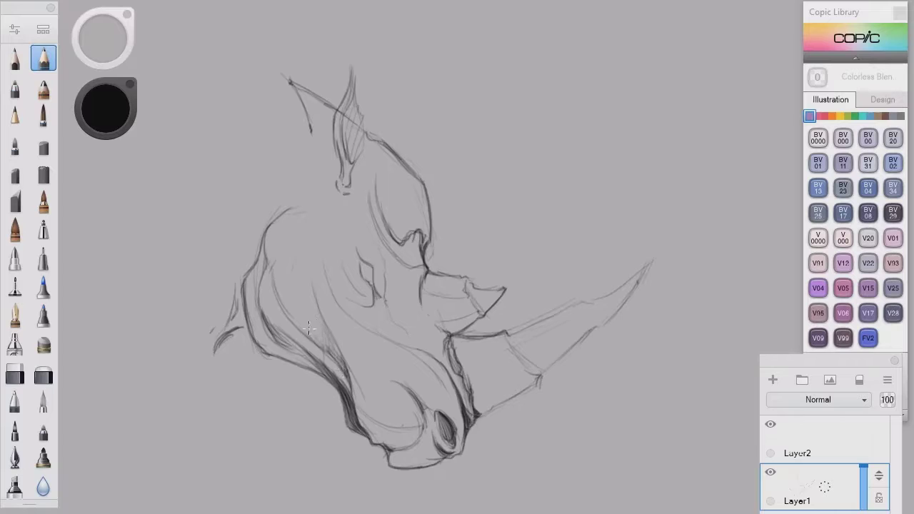
{"action": "mouse_move", "coordinate": [271, 250]}
{"action": "left_mouse_down"}
{"action": "mouse_move", "coordinate": [273, 277]}
{"action": "mouse_move", "coordinate": [352, 400]}
{"action": "left_mouse_up"}
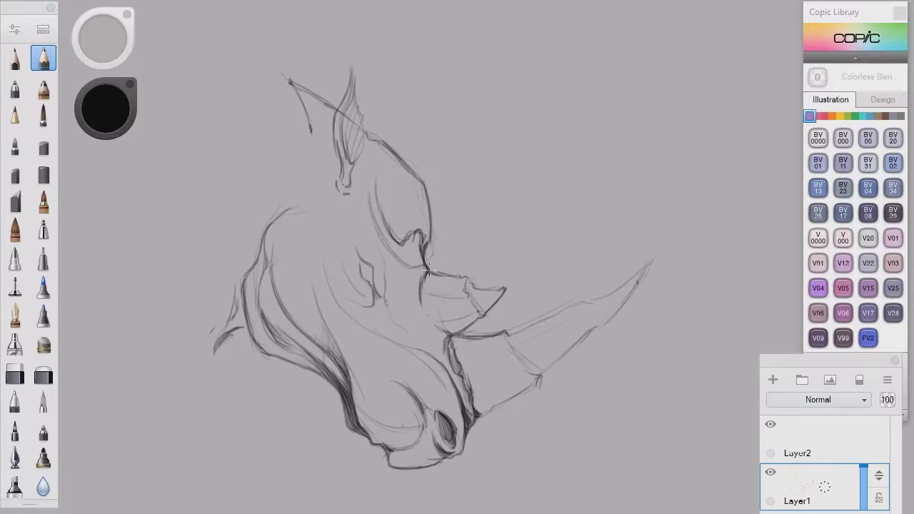
Darken the eye and its surrounding folds, and reinforce the nose bridge contour at the small horn's base.
{"action": "left_click_drag", "start_coordinate": [358, 258], "coordinate": [381, 296]}
{"action": "mouse_move", "coordinate": [380, 255]}
{"action": "left_mouse_down"}
{"action": "mouse_move", "coordinate": [379, 296]}
{"action": "mouse_move", "coordinate": [359, 280]}
{"action": "mouse_move", "coordinate": [373, 282]}
{"action": "mouse_move", "coordinate": [365, 283]}
{"action": "mouse_move", "coordinate": [370, 273]}
{"action": "mouse_move", "coordinate": [373, 290]}
{"action": "mouse_move", "coordinate": [357, 259]}
{"action": "mouse_move", "coordinate": [350, 279]}
{"action": "mouse_move", "coordinate": [389, 319]}
{"action": "mouse_move", "coordinate": [370, 298]}
{"action": "left_mouse_up"}
{"action": "mouse_move", "coordinate": [426, 282]}
{"action": "left_mouse_down"}
{"action": "mouse_move", "coordinate": [428, 315]}
{"action": "mouse_move", "coordinate": [443, 334]}
{"action": "mouse_move", "coordinate": [424, 310]}
{"action": "left_mouse_up"}
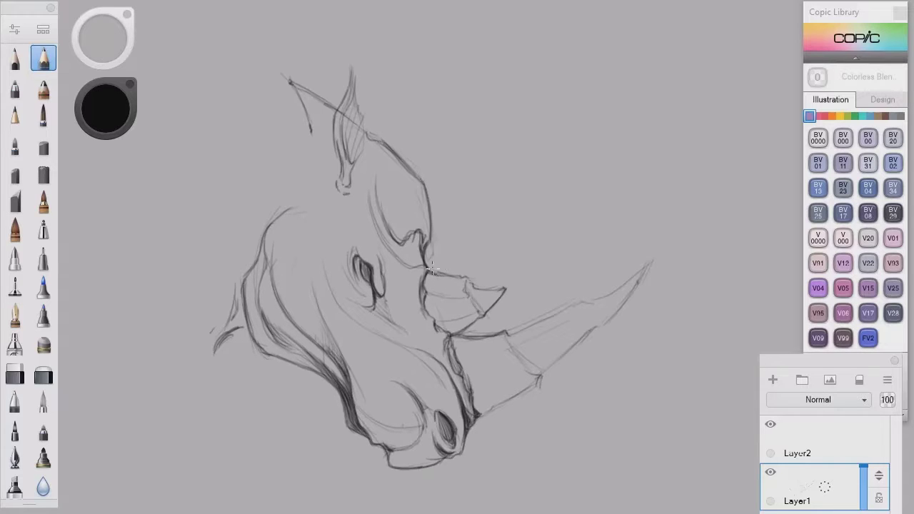
{"action": "mouse_move", "coordinate": [427, 272]}
{"action": "left_mouse_down"}
{"action": "mouse_move", "coordinate": [493, 292]}
{"action": "mouse_move", "coordinate": [436, 275]}
{"action": "left_mouse_up"}
{"action": "mouse_move", "coordinate": [435, 321]}
{"action": "left_mouse_down"}
{"action": "mouse_move", "coordinate": [445, 333]}
{"action": "mouse_move", "coordinate": [425, 290]}
{"action": "left_mouse_up"}
Darken the front horn's outline and add segment bands and lengthwise grain lines along it.
{"action": "mouse_move", "coordinate": [477, 421]}
{"action": "left_mouse_down"}
{"action": "mouse_move", "coordinate": [539, 381]}
{"action": "mouse_move", "coordinate": [476, 424]}
{"action": "mouse_move", "coordinate": [518, 402]}
{"action": "mouse_move", "coordinate": [605, 324]}
{"action": "left_mouse_up"}
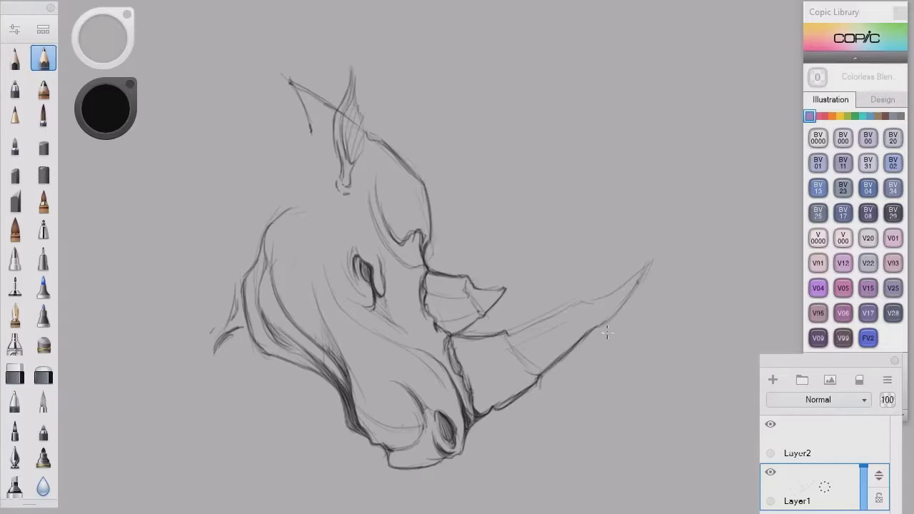
{"action": "mouse_move", "coordinate": [640, 278]}
{"action": "left_mouse_down"}
{"action": "mouse_move", "coordinate": [604, 324]}
{"action": "mouse_move", "coordinate": [577, 302]}
{"action": "mouse_move", "coordinate": [596, 323]}
{"action": "left_mouse_up"}
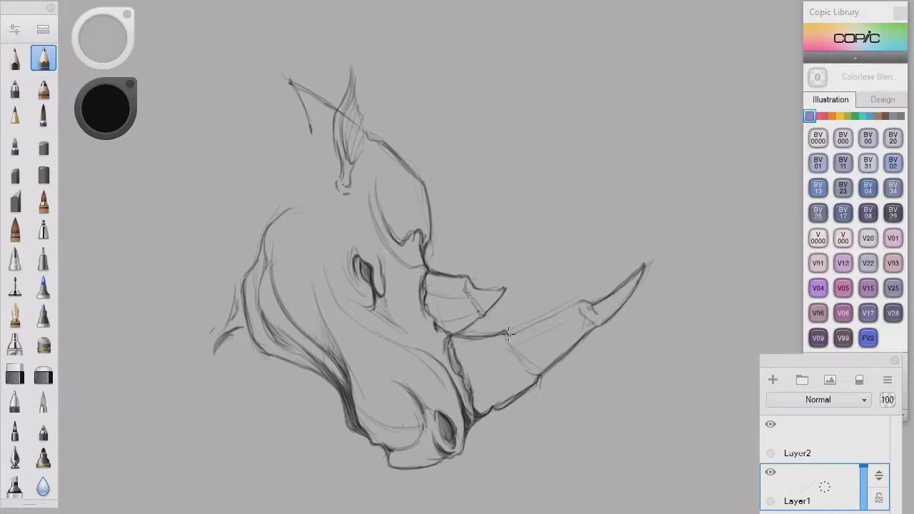
{"action": "mouse_move", "coordinate": [507, 333]}
{"action": "left_mouse_down"}
{"action": "mouse_move", "coordinate": [566, 308]}
{"action": "mouse_move", "coordinate": [499, 348]}
{"action": "left_mouse_up"}
{"action": "mouse_move", "coordinate": [523, 378]}
{"action": "left_mouse_down"}
{"action": "mouse_move", "coordinate": [492, 407]}
{"action": "mouse_move", "coordinate": [478, 398]}
{"action": "left_mouse_up"}
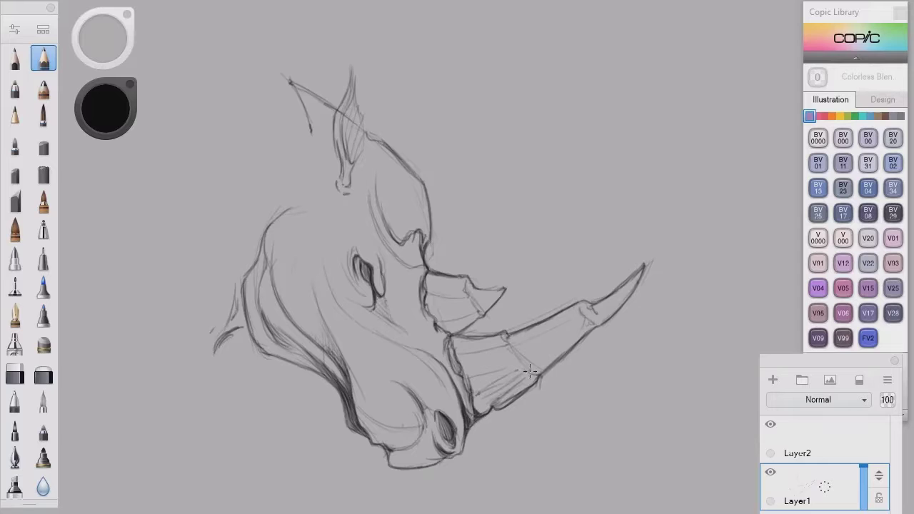
{"action": "left_click_drag", "start_coordinate": [530, 370], "coordinate": [574, 338]}
{"action": "mouse_move", "coordinate": [520, 357]}
{"action": "left_mouse_down"}
{"action": "mouse_move", "coordinate": [564, 333]}
{"action": "mouse_move", "coordinate": [524, 365]}
{"action": "left_mouse_up"}
{"action": "left_click_drag", "start_coordinate": [510, 339], "coordinate": [525, 364]}
{"action": "left_click_drag", "start_coordinate": [599, 315], "coordinate": [633, 291]}
Add grain lines to the small horn and darken its outline down to the front horn's base.
{"action": "left_click_drag", "start_coordinate": [426, 288], "coordinate": [457, 315]}
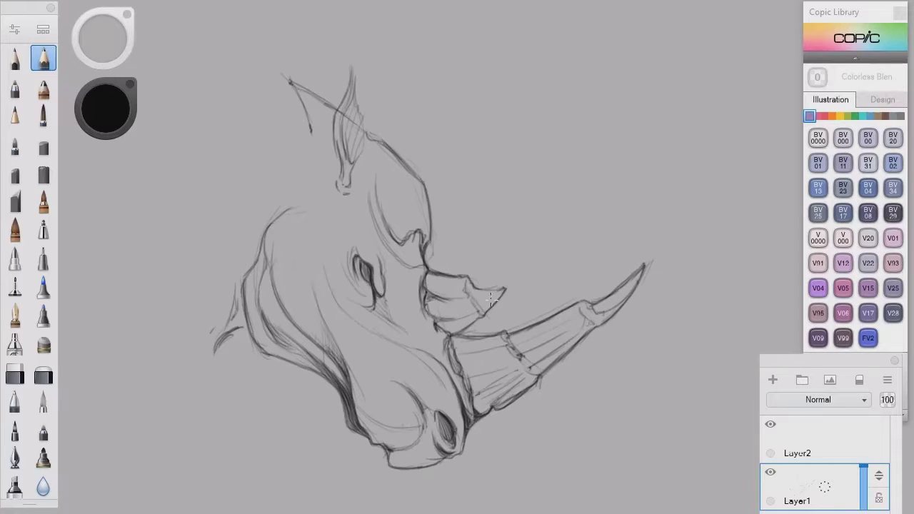
{"action": "mouse_move", "coordinate": [502, 289]}
{"action": "left_mouse_down"}
{"action": "mouse_move", "coordinate": [472, 285]}
{"action": "mouse_move", "coordinate": [446, 301]}
{"action": "left_mouse_up"}
{"action": "left_click_drag", "start_coordinate": [506, 288], "coordinate": [452, 335]}
{"action": "mouse_move", "coordinate": [424, 256]}
{"action": "left_mouse_down"}
{"action": "mouse_move", "coordinate": [445, 277]}
{"action": "mouse_move", "coordinate": [506, 289]}
{"action": "left_mouse_up"}
{"action": "left_click_drag", "start_coordinate": [450, 337], "coordinate": [453, 354]}
Darken the forehead crest and the outline of the far ear.
{"action": "mouse_move", "coordinate": [430, 186]}
{"action": "left_mouse_down"}
{"action": "mouse_move", "coordinate": [429, 250]}
{"action": "mouse_move", "coordinate": [432, 223]}
{"action": "mouse_move", "coordinate": [381, 140]}
{"action": "mouse_move", "coordinate": [362, 130]}
{"action": "left_mouse_up"}
{"action": "mouse_move", "coordinate": [326, 103]}
{"action": "left_mouse_down"}
{"action": "mouse_move", "coordinate": [293, 81]}
{"action": "mouse_move", "coordinate": [341, 116]}
{"action": "left_mouse_up"}
{"action": "left_click_drag", "start_coordinate": [294, 83], "coordinate": [310, 130]}
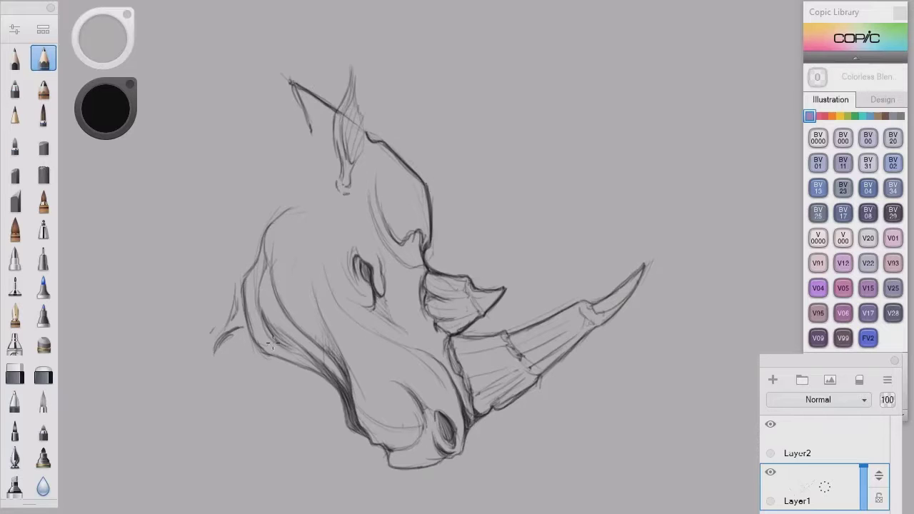
Thicken the cheek and jaw contour down to the chin, and hatch the neck wedge behind the cheek.
{"action": "left_click_drag", "start_coordinate": [254, 286], "coordinate": [240, 337]}
{"action": "mouse_move", "coordinate": [243, 305]}
{"action": "left_mouse_down"}
{"action": "mouse_move", "coordinate": [275, 356]}
{"action": "mouse_move", "coordinate": [318, 376]}
{"action": "left_mouse_up"}
{"action": "left_click_drag", "start_coordinate": [272, 355], "coordinate": [312, 370]}
{"action": "mouse_move", "coordinate": [260, 345]}
{"action": "left_mouse_down"}
{"action": "mouse_move", "coordinate": [341, 399]}
{"action": "mouse_move", "coordinate": [356, 433]}
{"action": "mouse_move", "coordinate": [385, 450]}
{"action": "left_mouse_up"}
{"action": "left_click_drag", "start_coordinate": [383, 441], "coordinate": [390, 466]}
{"action": "left_click_drag", "start_coordinate": [221, 336], "coordinate": [248, 324]}
{"action": "mouse_move", "coordinate": [234, 326]}
{"action": "left_mouse_down"}
{"action": "mouse_move", "coordinate": [249, 327]}
{"action": "mouse_move", "coordinate": [225, 332]}
{"action": "left_mouse_up"}
{"action": "mouse_move", "coordinate": [237, 303]}
{"action": "left_mouse_down"}
{"action": "mouse_move", "coordinate": [222, 336]}
{"action": "mouse_move", "coordinate": [225, 320]}
{"action": "left_mouse_up"}
{"action": "left_click_drag", "start_coordinate": [267, 230], "coordinate": [243, 288]}
{"action": "left_click_drag", "start_coordinate": [254, 252], "coordinate": [225, 264]}
Shade the far ear's edge, and strengthen the near ear's outline and inner hair lines.
{"action": "left_click_drag", "start_coordinate": [293, 84], "coordinate": [310, 136]}
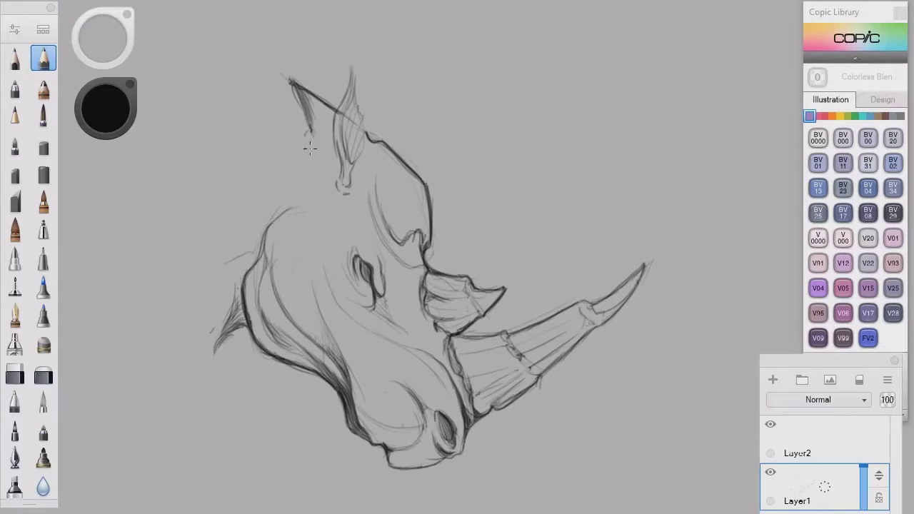
{"action": "mouse_move", "coordinate": [342, 174]}
{"action": "left_mouse_down"}
{"action": "mouse_move", "coordinate": [334, 98]}
{"action": "mouse_move", "coordinate": [353, 65]}
{"action": "mouse_move", "coordinate": [361, 132]}
{"action": "mouse_move", "coordinate": [350, 193]}
{"action": "left_mouse_up"}
{"action": "left_click_drag", "start_coordinate": [351, 94], "coordinate": [349, 161]}
{"action": "left_click_drag", "start_coordinate": [360, 131], "coordinate": [349, 164]}
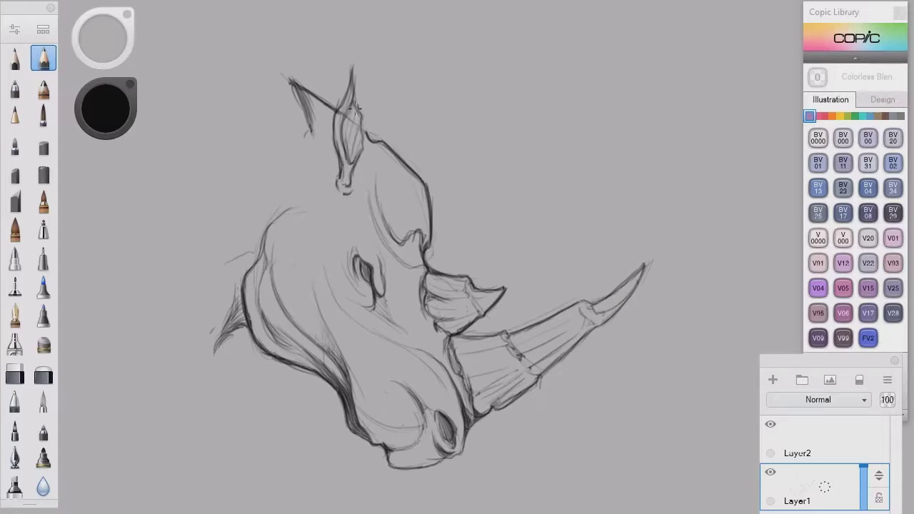
{"action": "left_click_drag", "start_coordinate": [355, 103], "coordinate": [347, 150]}
{"action": "left_click_drag", "start_coordinate": [363, 142], "coordinate": [356, 158]}
Hatch the forehead fold above the small horn and refine the lines around the mouth and muzzle.
{"action": "mouse_move", "coordinate": [420, 246]}
{"action": "left_mouse_down"}
{"action": "mouse_move", "coordinate": [383, 187]}
{"action": "mouse_move", "coordinate": [426, 270]}
{"action": "left_mouse_up"}
{"action": "mouse_move", "coordinate": [378, 206]}
{"action": "left_mouse_down"}
{"action": "mouse_move", "coordinate": [402, 256]}
{"action": "mouse_move", "coordinate": [372, 203]}
{"action": "left_mouse_up"}
{"action": "mouse_move", "coordinate": [420, 267]}
{"action": "left_mouse_down"}
{"action": "mouse_move", "coordinate": [477, 397]}
{"action": "mouse_move", "coordinate": [470, 406]}
{"action": "mouse_move", "coordinate": [478, 424]}
{"action": "mouse_move", "coordinate": [425, 465]}
{"action": "mouse_move", "coordinate": [378, 446]}
{"action": "left_mouse_up"}
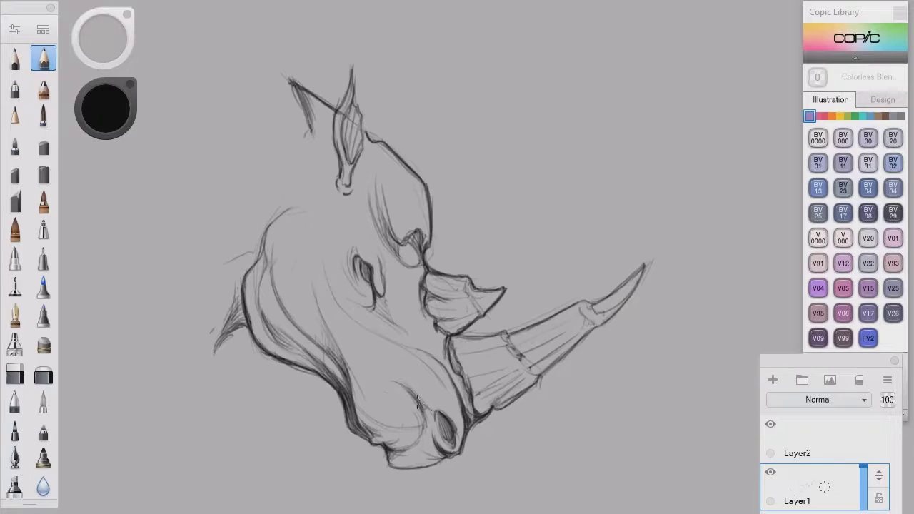
{"action": "mouse_move", "coordinate": [418, 403]}
{"action": "left_mouse_down"}
{"action": "mouse_move", "coordinate": [449, 413]}
{"action": "mouse_move", "coordinate": [449, 455]}
{"action": "mouse_move", "coordinate": [332, 283]}
{"action": "mouse_move", "coordinate": [412, 425]}
{"action": "mouse_move", "coordinate": [378, 438]}
{"action": "mouse_move", "coordinate": [400, 466]}
{"action": "left_mouse_up"}
Trace both horns with heavier contour lines and reinforce the segment edge of the small horn.
{"action": "mouse_move", "coordinate": [462, 443]}
{"action": "left_mouse_down"}
{"action": "mouse_move", "coordinate": [479, 418]}
{"action": "mouse_move", "coordinate": [519, 410]}
{"action": "mouse_move", "coordinate": [485, 431]}
{"action": "mouse_move", "coordinate": [492, 414]}
{"action": "mouse_move", "coordinate": [597, 328]}
{"action": "mouse_move", "coordinate": [643, 266]}
{"action": "left_mouse_up"}
{"action": "left_click_drag", "start_coordinate": [595, 304], "coordinate": [644, 265]}
{"action": "mouse_move", "coordinate": [590, 302]}
{"action": "left_mouse_down"}
{"action": "mouse_move", "coordinate": [473, 337]}
{"action": "mouse_move", "coordinate": [504, 333]}
{"action": "mouse_move", "coordinate": [487, 310]}
{"action": "mouse_move", "coordinate": [505, 290]}
{"action": "left_mouse_up"}
{"action": "scroll", "coordinate": [445, 303], "scroll_direction": "down", "scroll_amount": 3}
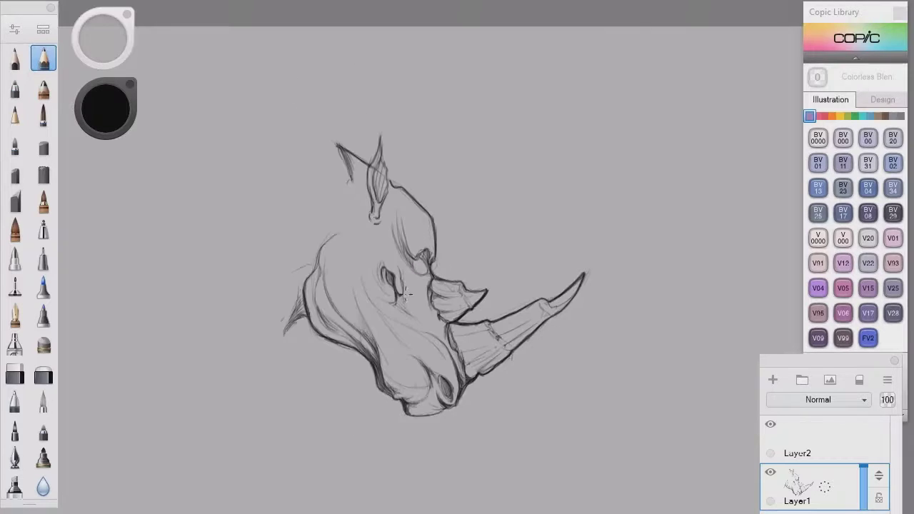
{"action": "scroll", "coordinate": [433, 292], "scroll_direction": "up", "scroll_amount": 3}
{"action": "left_click_drag", "start_coordinate": [435, 273], "coordinate": [465, 283]}
{"action": "left_click_drag", "start_coordinate": [465, 278], "coordinate": [475, 307]}
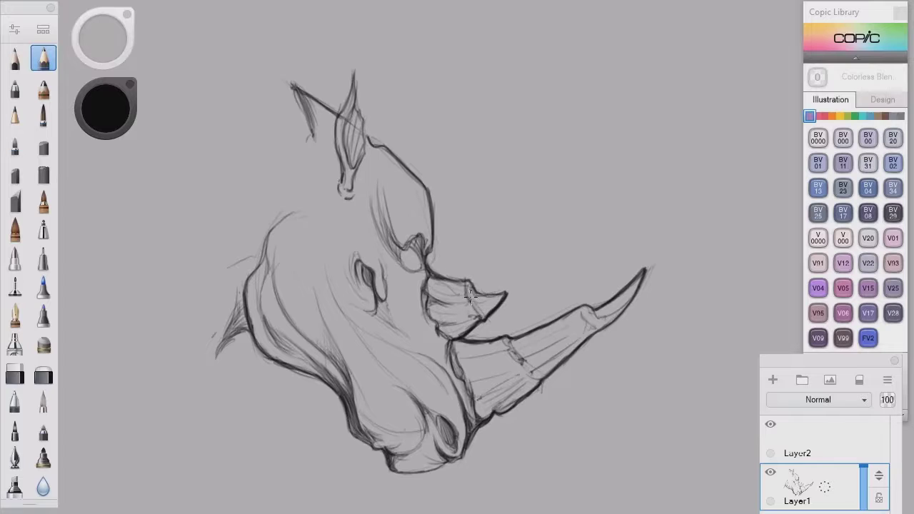
Thicken the forehead contour and darken the brow notch and fold lines running up towards the ear.
{"action": "mouse_move", "coordinate": [428, 267]}
{"action": "left_mouse_down"}
{"action": "mouse_move", "coordinate": [475, 292]}
{"action": "mouse_move", "coordinate": [505, 294]}
{"action": "mouse_move", "coordinate": [432, 236]}
{"action": "mouse_move", "coordinate": [425, 186]}
{"action": "mouse_move", "coordinate": [430, 250]}
{"action": "left_mouse_up"}
{"action": "mouse_move", "coordinate": [388, 149]}
{"action": "left_mouse_down"}
{"action": "mouse_move", "coordinate": [424, 198]}
{"action": "mouse_move", "coordinate": [399, 157]}
{"action": "mouse_move", "coordinate": [367, 136]}
{"action": "mouse_move", "coordinate": [389, 151]}
{"action": "left_mouse_up"}
{"action": "left_click_drag", "start_coordinate": [407, 235], "coordinate": [425, 255]}
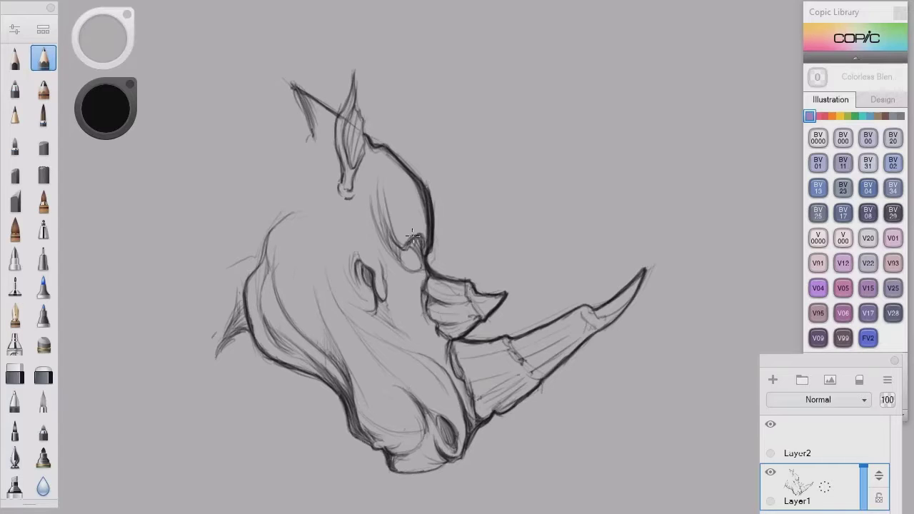
{"action": "mouse_move", "coordinate": [369, 192]}
{"action": "left_mouse_down"}
{"action": "mouse_move", "coordinate": [409, 261]}
{"action": "mouse_move", "coordinate": [421, 254]}
{"action": "mouse_move", "coordinate": [395, 180]}
{"action": "left_mouse_up"}
{"action": "left_click_drag", "start_coordinate": [379, 227], "coordinate": [357, 195]}
Apply heavier lines to the back of the cheek, the neck wedge and the underside of the jaw.
{"action": "mouse_move", "coordinate": [262, 257]}
{"action": "left_mouse_down"}
{"action": "mouse_move", "coordinate": [270, 233]}
{"action": "mouse_move", "coordinate": [245, 300]}
{"action": "mouse_move", "coordinate": [248, 329]}
{"action": "left_mouse_up"}
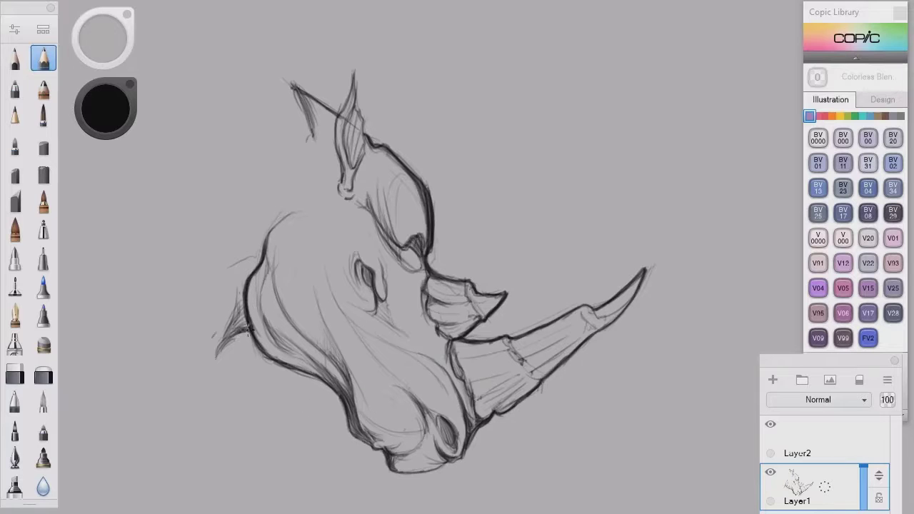
{"action": "left_click_drag", "start_coordinate": [238, 276], "coordinate": [211, 357]}
{"action": "mouse_move", "coordinate": [246, 327]}
{"action": "left_mouse_down"}
{"action": "mouse_move", "coordinate": [300, 369]}
{"action": "mouse_move", "coordinate": [268, 356]}
{"action": "mouse_move", "coordinate": [335, 390]}
{"action": "mouse_move", "coordinate": [364, 427]}
{"action": "left_mouse_up"}
{"action": "left_click_drag", "start_coordinate": [348, 370], "coordinate": [359, 416]}
{"action": "mouse_move", "coordinate": [325, 323]}
{"action": "left_mouse_down"}
{"action": "mouse_move", "coordinate": [350, 430]}
{"action": "mouse_move", "coordinate": [389, 456]}
{"action": "mouse_move", "coordinate": [357, 440]}
{"action": "left_mouse_up"}
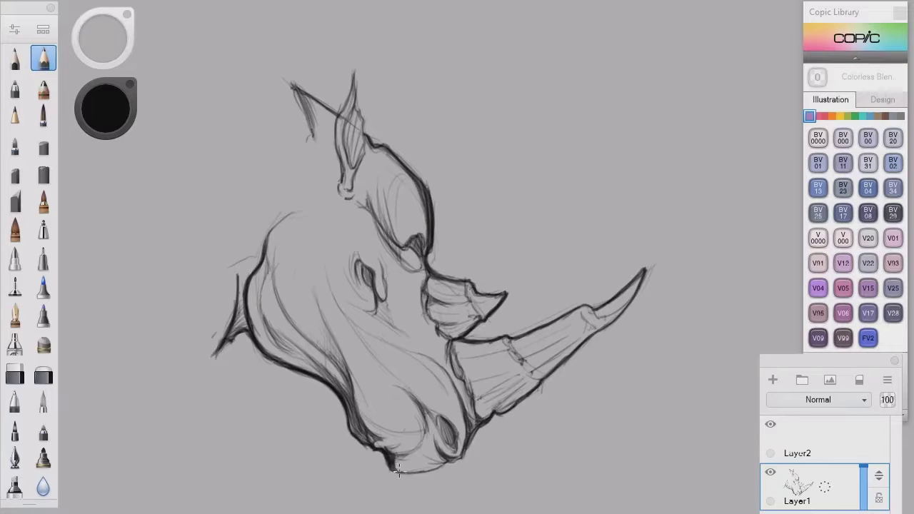
Darken the nostril and lower muzzle outline, and reinforce the front horn's base, bands and grain lines.
{"action": "mouse_move", "coordinate": [446, 418]}
{"action": "left_mouse_down"}
{"action": "mouse_move", "coordinate": [457, 460]}
{"action": "mouse_move", "coordinate": [412, 473]}
{"action": "left_mouse_up"}
{"action": "left_click_drag", "start_coordinate": [472, 395], "coordinate": [428, 312]}
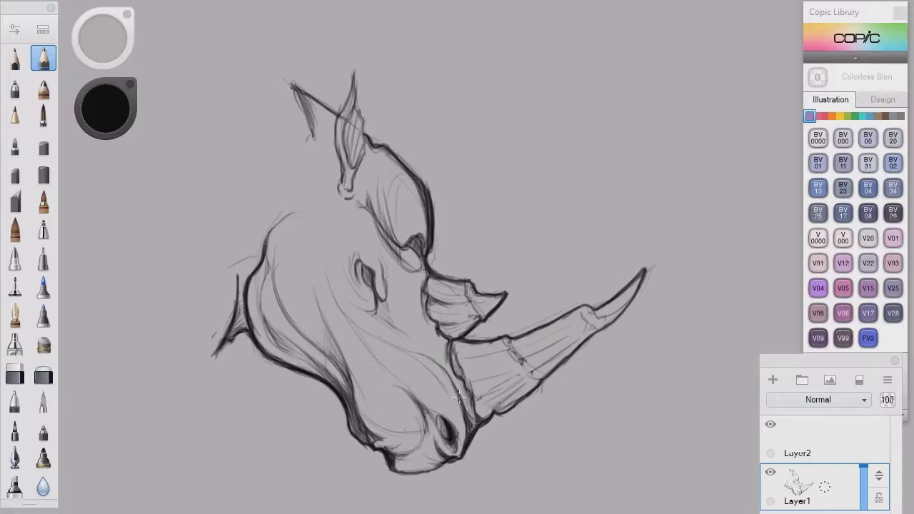
{"action": "mouse_move", "coordinate": [522, 373]}
{"action": "left_mouse_down"}
{"action": "mouse_move", "coordinate": [477, 390]}
{"action": "mouse_move", "coordinate": [459, 359]}
{"action": "mouse_move", "coordinate": [580, 340]}
{"action": "left_mouse_up"}
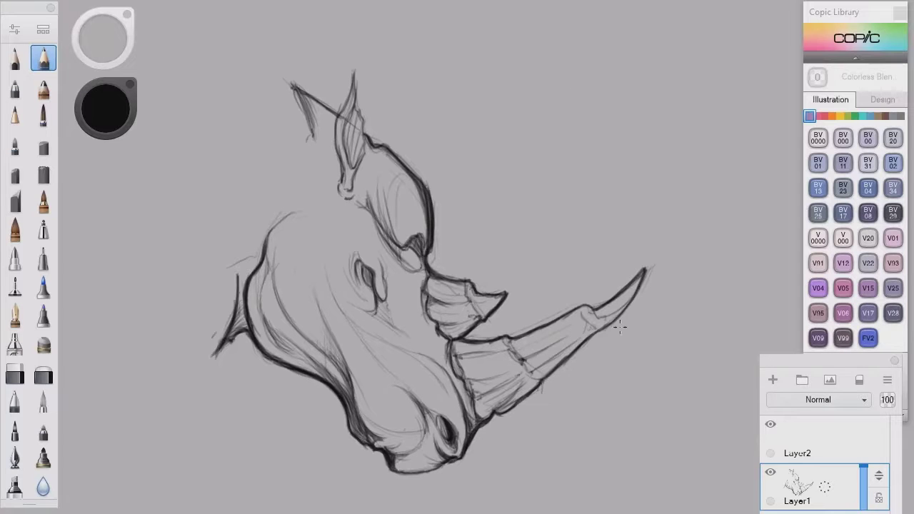
{"action": "mouse_move", "coordinate": [587, 305]}
{"action": "left_mouse_down"}
{"action": "mouse_move", "coordinate": [597, 323]}
{"action": "mouse_move", "coordinate": [564, 319]}
{"action": "left_mouse_up"}
{"action": "left_click_drag", "start_coordinate": [483, 397], "coordinate": [473, 396]}
Hatch curved wrinkle lines across the muzzle around the mouth and nostril.
{"action": "left_click_drag", "start_coordinate": [426, 424], "coordinate": [418, 453]}
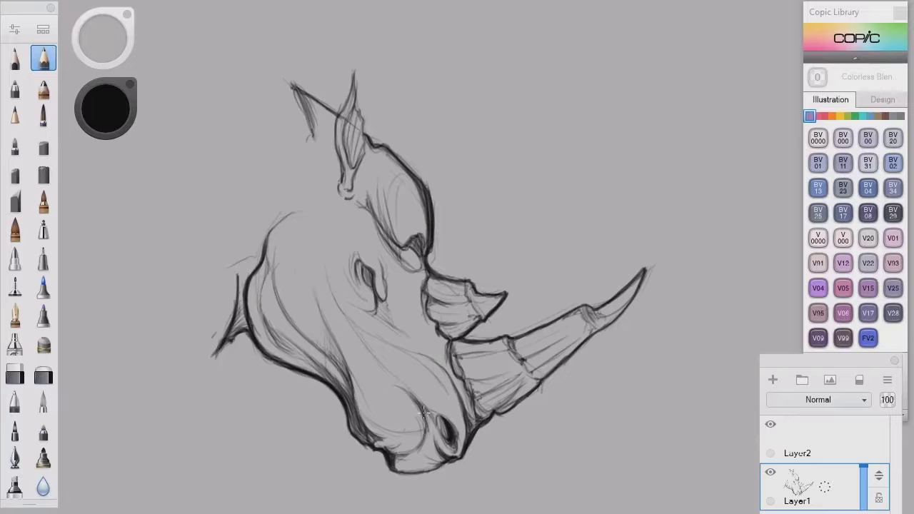
{"action": "left_click_drag", "start_coordinate": [424, 403], "coordinate": [408, 451]}
{"action": "mouse_move", "coordinate": [405, 378]}
{"action": "left_mouse_down"}
{"action": "mouse_move", "coordinate": [400, 441]}
{"action": "mouse_move", "coordinate": [426, 471]}
{"action": "left_mouse_up"}
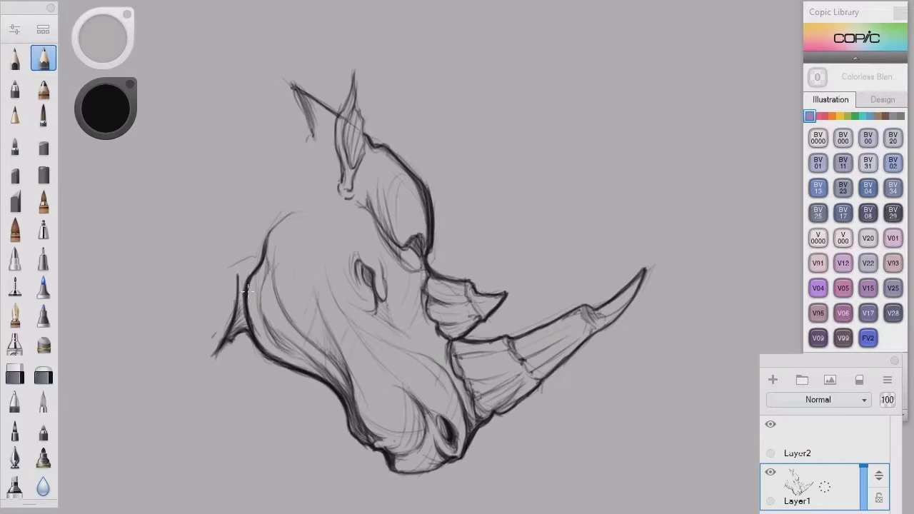
Darken the back of the cheek, the crown and forehead contour, and the nose bridge beside the rear horn.
{"action": "left_click_drag", "start_coordinate": [247, 291], "coordinate": [243, 329]}
{"action": "mouse_move", "coordinate": [329, 112]}
{"action": "left_mouse_down"}
{"action": "mouse_move", "coordinate": [292, 86]}
{"action": "mouse_move", "coordinate": [409, 175]}
{"action": "left_mouse_up"}
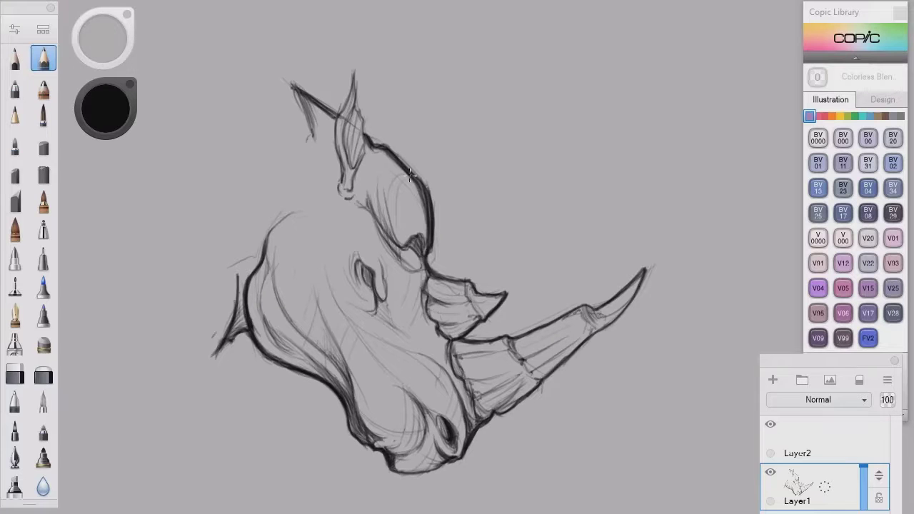
{"action": "left_click_drag", "start_coordinate": [430, 258], "coordinate": [460, 304]}
{"action": "left_click_drag", "start_coordinate": [426, 294], "coordinate": [432, 311]}
Reinforce both edges of the near ear from its tip down to its base.
{"action": "mouse_move", "coordinate": [343, 174]}
{"action": "left_mouse_down"}
{"action": "mouse_move", "coordinate": [337, 122]}
{"action": "mouse_move", "coordinate": [354, 72]}
{"action": "left_mouse_up"}
{"action": "left_click_drag", "start_coordinate": [355, 79], "coordinate": [365, 143]}
{"action": "left_click_drag", "start_coordinate": [364, 141], "coordinate": [353, 191]}
Sketch light fold lines down from the far ear behind the near ear and on towards the eye.
{"action": "left_click_drag", "start_coordinate": [327, 127], "coordinate": [325, 221]}
{"action": "mouse_move", "coordinate": [330, 127]}
{"action": "left_mouse_down"}
{"action": "mouse_move", "coordinate": [316, 213]}
{"action": "mouse_move", "coordinate": [308, 189]}
{"action": "left_mouse_up"}
{"action": "left_click_drag", "start_coordinate": [310, 105], "coordinate": [324, 157]}
{"action": "mouse_move", "coordinate": [326, 206]}
{"action": "left_mouse_down"}
{"action": "mouse_move", "coordinate": [327, 240]}
{"action": "mouse_move", "coordinate": [343, 263]}
{"action": "left_mouse_up"}
{"action": "left_click_drag", "start_coordinate": [348, 217], "coordinate": [343, 261]}
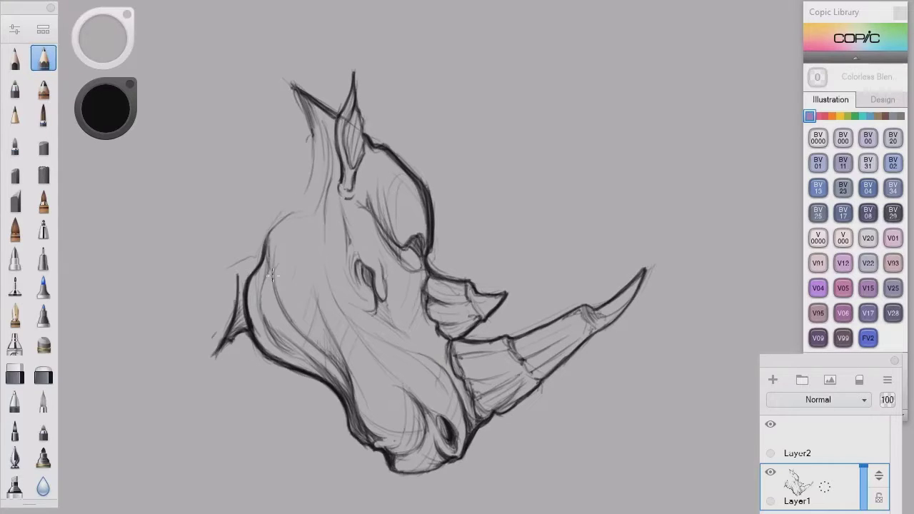
Add weight to the upper back edge of the cheek and the adjoining neck wedge.
{"action": "left_click_drag", "start_coordinate": [269, 237], "coordinate": [273, 283]}
{"action": "left_click_drag", "start_coordinate": [275, 223], "coordinate": [263, 300]}
{"action": "left_click_drag", "start_coordinate": [266, 259], "coordinate": [259, 317]}
{"action": "left_click_drag", "start_coordinate": [235, 289], "coordinate": [236, 306]}
{"action": "left_click_drag", "start_coordinate": [242, 293], "coordinate": [227, 340]}
Darken the brow notch and the line down the nose bridge along the front horn's base.
{"action": "left_click_drag", "start_coordinate": [414, 241], "coordinate": [424, 260]}
{"action": "mouse_move", "coordinate": [420, 238]}
{"action": "left_mouse_down"}
{"action": "mouse_move", "coordinate": [407, 249]}
{"action": "mouse_move", "coordinate": [424, 284]}
{"action": "left_mouse_up"}
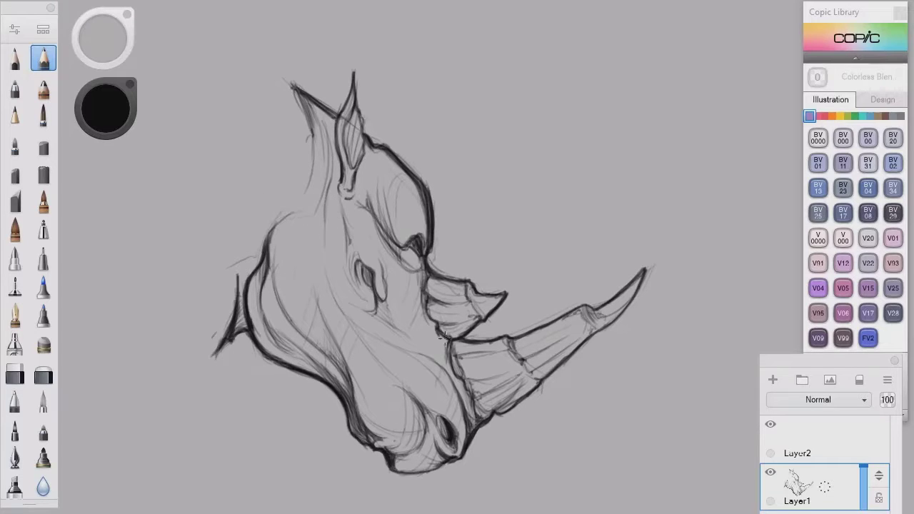
{"action": "left_click_drag", "start_coordinate": [448, 338], "coordinate": [450, 359]}
{"action": "left_click_drag", "start_coordinate": [474, 425], "coordinate": [435, 335]}
{"action": "left_click_drag", "start_coordinate": [467, 404], "coordinate": [461, 394]}
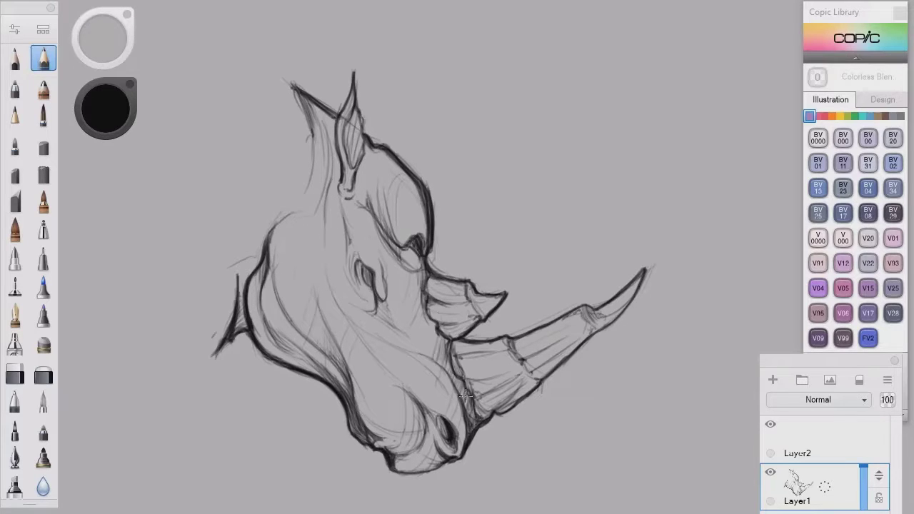
Move Layer1 above Layer2 and choose a light grey for painting on Layer2.
{"action": "left_click", "coordinate": [867, 457]}
{"action": "left_click_drag", "start_coordinate": [879, 429], "coordinate": [871, 457]}
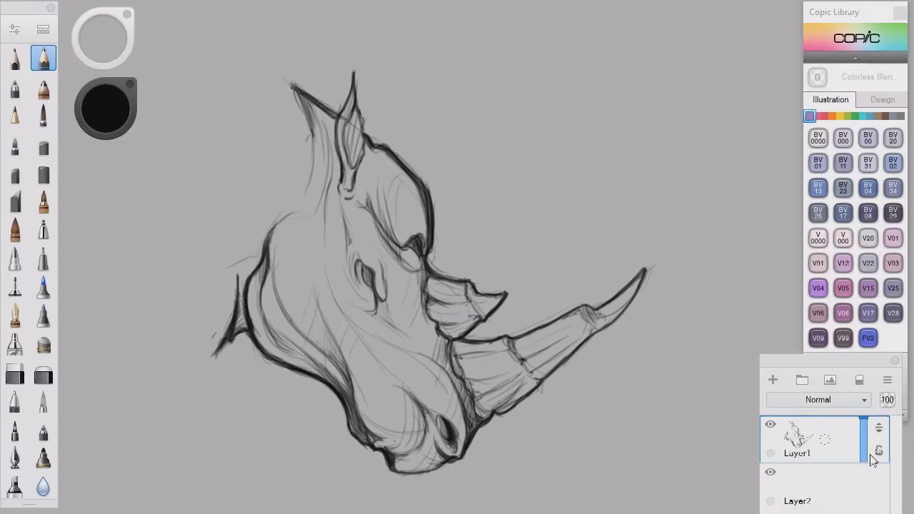
{"action": "left_click", "coordinate": [97, 110]}
{"action": "left_click", "coordinate": [86, 104]}
{"action": "left_click", "coordinate": [107, 119]}
{"action": "left_click", "coordinate": [137, 77]}
Increase the Design Pencil's brush size slightly.
{"action": "left_click", "coordinate": [43, 29]}
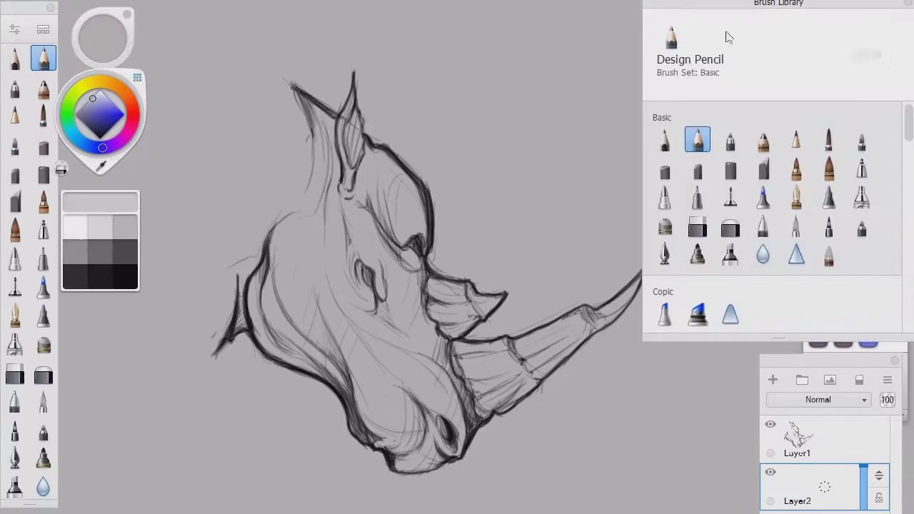
{"action": "left_click", "coordinate": [17, 31]}
{"action": "left_click_drag", "start_coordinate": [598, 212], "coordinate": [605, 213]}
{"action": "left_click", "coordinate": [778, 24]}
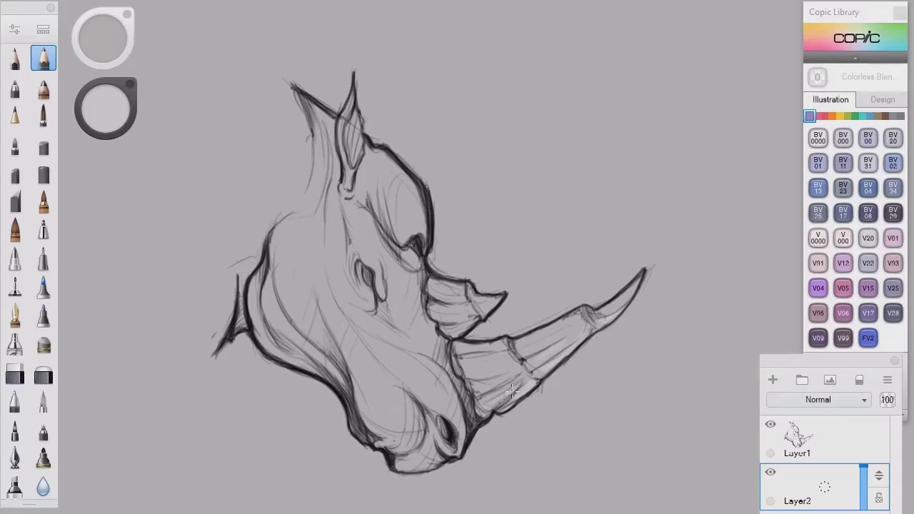
Paint light grey tone on the rear horn, the upper muzzle, the nostril rim and the mouth area.
{"action": "left_click_drag", "start_coordinate": [498, 300], "coordinate": [462, 329]}
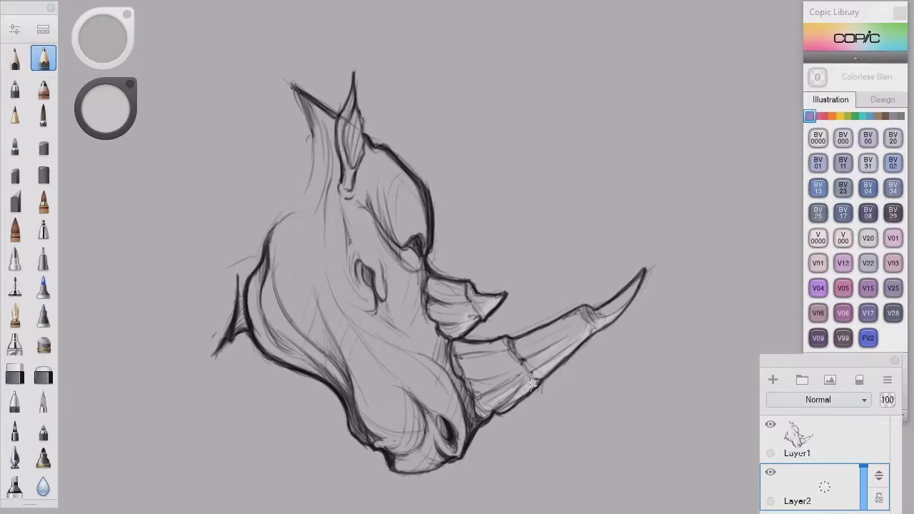
{"action": "mouse_move", "coordinate": [461, 408]}
{"action": "left_mouse_down"}
{"action": "mouse_move", "coordinate": [429, 364]}
{"action": "mouse_move", "coordinate": [410, 356]}
{"action": "left_mouse_up"}
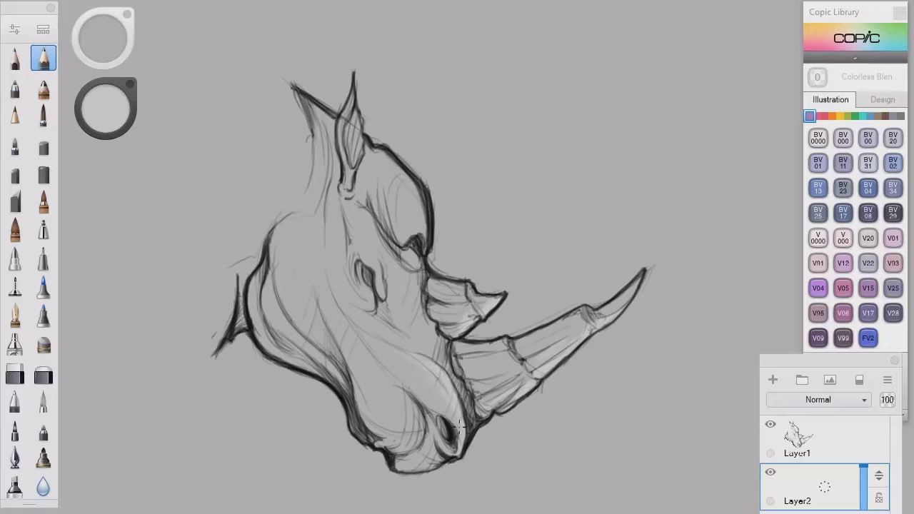
{"action": "mouse_move", "coordinate": [460, 427]}
{"action": "left_mouse_down"}
{"action": "mouse_move", "coordinate": [444, 414]}
{"action": "mouse_move", "coordinate": [453, 455]}
{"action": "left_mouse_up"}
{"action": "mouse_move", "coordinate": [411, 397]}
{"action": "left_mouse_down"}
{"action": "mouse_move", "coordinate": [420, 447]}
{"action": "mouse_move", "coordinate": [402, 444]}
{"action": "mouse_move", "coordinate": [414, 472]}
{"action": "left_mouse_up"}
Lighten the skin around the eye and fill the forehead bulge with light grey.
{"action": "left_click_drag", "start_coordinate": [380, 281], "coordinate": [383, 298]}
{"action": "left_click_drag", "start_coordinate": [373, 265], "coordinate": [381, 284]}
{"action": "mouse_move", "coordinate": [376, 291]}
{"action": "left_mouse_down"}
{"action": "mouse_move", "coordinate": [370, 305]}
{"action": "mouse_move", "coordinate": [361, 281]}
{"action": "mouse_move", "coordinate": [366, 300]}
{"action": "left_mouse_up"}
{"action": "left_click_drag", "start_coordinate": [406, 176], "coordinate": [420, 236]}
{"action": "left_click_drag", "start_coordinate": [401, 184], "coordinate": [407, 230]}
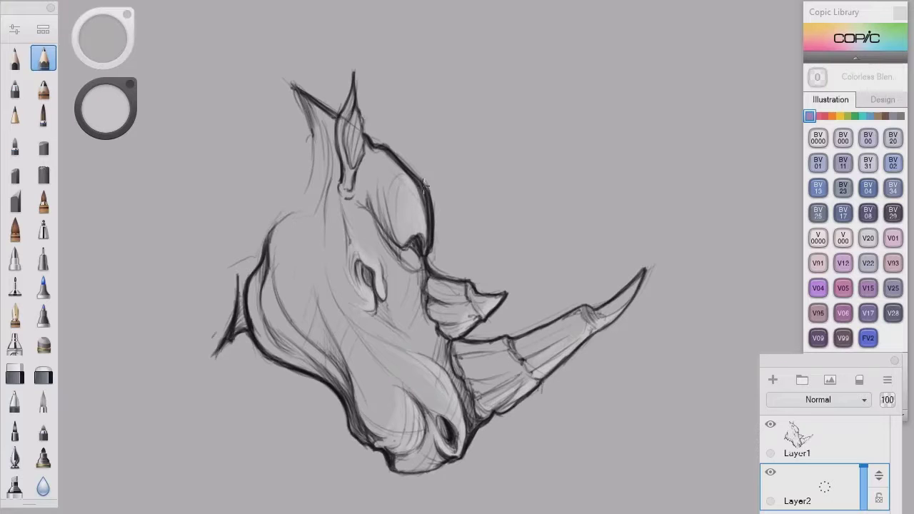
{"action": "left_click_drag", "start_coordinate": [380, 148], "coordinate": [411, 174]}
{"action": "left_click_drag", "start_coordinate": [409, 226], "coordinate": [398, 218]}
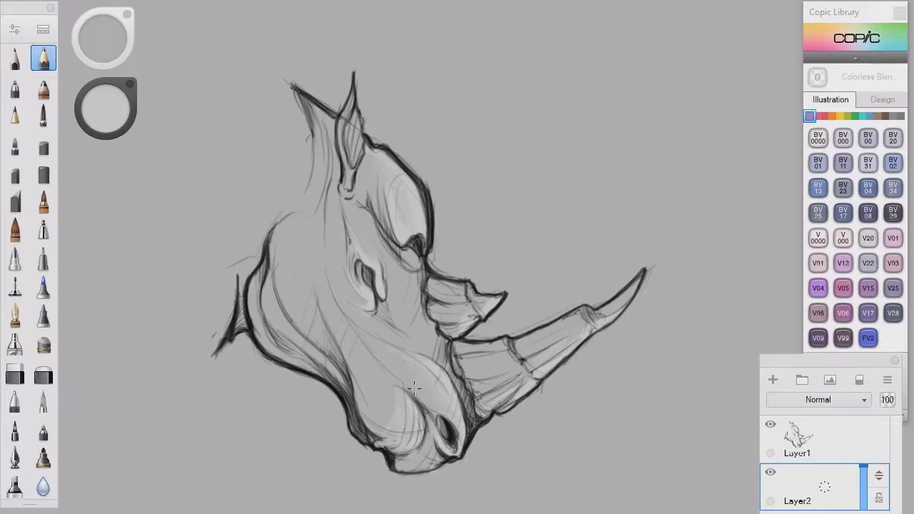
Spread light grey over the snout, the brow fold, the far ear and the lower muzzle.
{"action": "left_click_drag", "start_coordinate": [406, 352], "coordinate": [380, 343]}
{"action": "left_click_drag", "start_coordinate": [431, 326], "coordinate": [453, 382]}
{"action": "left_click_drag", "start_coordinate": [373, 199], "coordinate": [392, 237]}
{"action": "mouse_move", "coordinate": [319, 113]}
{"action": "left_mouse_down"}
{"action": "mouse_move", "coordinate": [335, 165]}
{"action": "mouse_move", "coordinate": [315, 168]}
{"action": "left_mouse_up"}
{"action": "left_click_drag", "start_coordinate": [412, 407], "coordinate": [404, 404]}
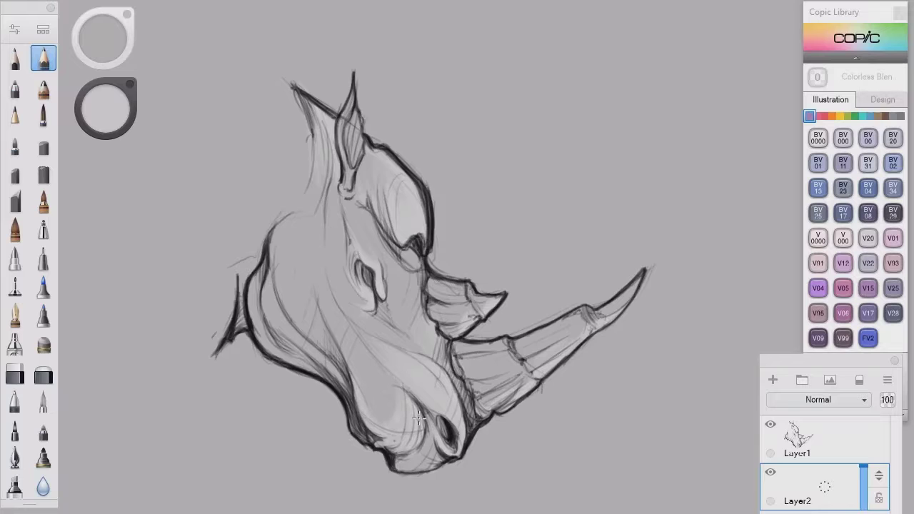
{"action": "left_click_drag", "start_coordinate": [435, 462], "coordinate": [430, 454]}
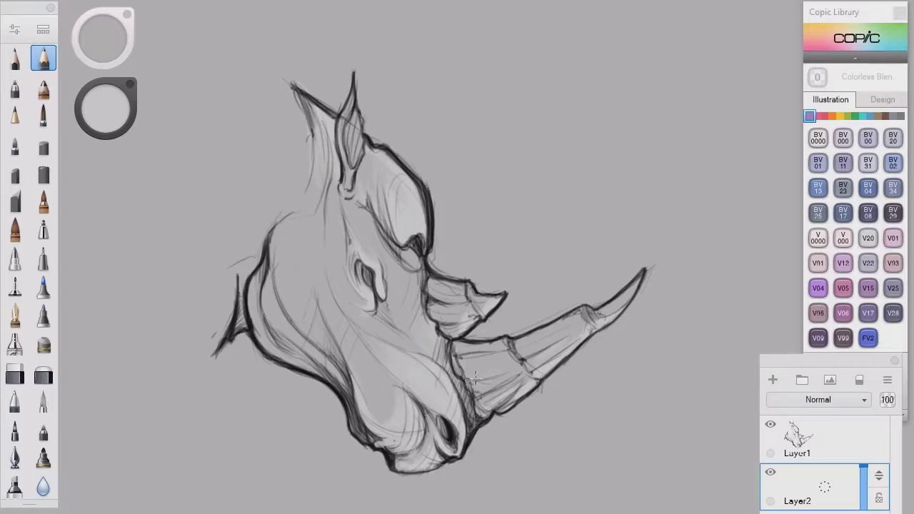
Lighten the front horn's segments and tip, and the face between the rear horn and the eye.
{"action": "left_click_drag", "start_coordinate": [475, 378], "coordinate": [496, 373]}
{"action": "left_click_drag", "start_coordinate": [524, 364], "coordinate": [545, 347]}
{"action": "mouse_move", "coordinate": [477, 401]}
{"action": "left_mouse_down"}
{"action": "mouse_move", "coordinate": [505, 380]}
{"action": "mouse_move", "coordinate": [488, 353]}
{"action": "left_mouse_up"}
{"action": "left_click_drag", "start_coordinate": [610, 312], "coordinate": [638, 283]}
{"action": "mouse_move", "coordinate": [433, 314]}
{"action": "left_mouse_down"}
{"action": "mouse_move", "coordinate": [459, 319]}
{"action": "mouse_move", "coordinate": [377, 236]}
{"action": "left_mouse_up"}
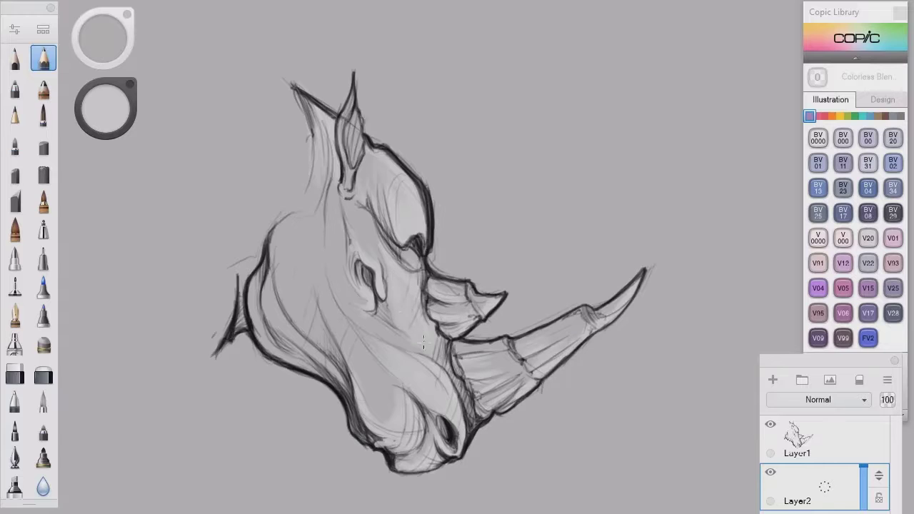
{"action": "left_click_drag", "start_coordinate": [399, 324], "coordinate": [391, 305]}
Set the Design Pencil to a near-white colour, size 8.5 and a higher opacity.
{"action": "left_click", "coordinate": [110, 119]}
{"action": "left_click_drag", "start_coordinate": [606, 211], "coordinate": [598, 213]}
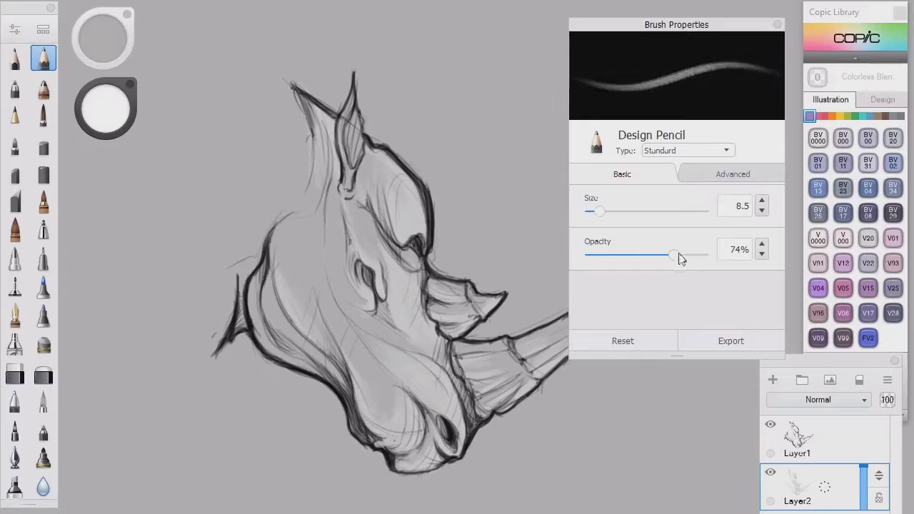
{"action": "left_click_drag", "start_coordinate": [676, 255], "coordinate": [702, 256]}
{"action": "left_click", "coordinate": [484, 293]}
Paint near-white highlights along both horns, the nostril rim and the front of the muzzle.
{"action": "mouse_move", "coordinate": [638, 283]}
{"action": "left_mouse_down"}
{"action": "mouse_move", "coordinate": [619, 316]}
{"action": "mouse_move", "coordinate": [597, 329]}
{"action": "left_mouse_up"}
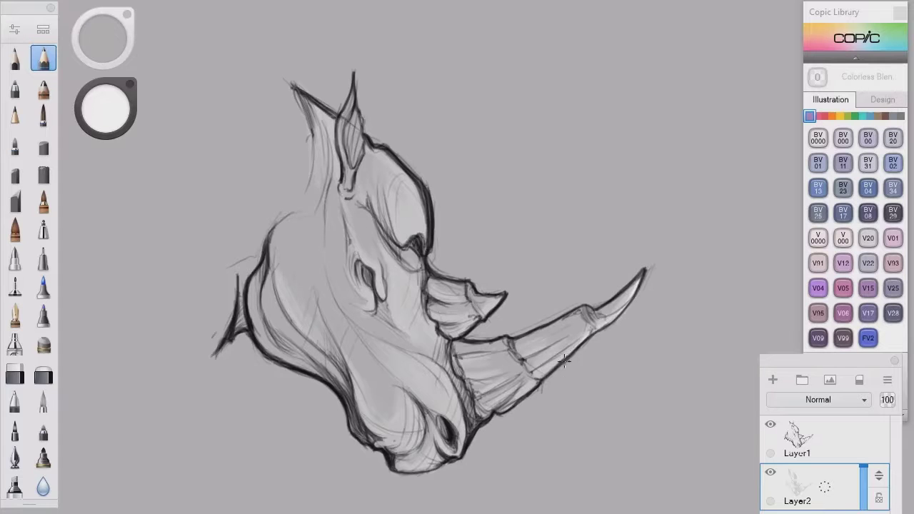
{"action": "mouse_move", "coordinate": [564, 361]}
{"action": "left_mouse_down"}
{"action": "mouse_move", "coordinate": [500, 410]}
{"action": "mouse_move", "coordinate": [479, 412]}
{"action": "mouse_move", "coordinate": [478, 380]}
{"action": "left_mouse_up"}
{"action": "left_click_drag", "start_coordinate": [500, 296], "coordinate": [479, 321]}
{"action": "left_click_drag", "start_coordinate": [464, 409], "coordinate": [455, 455]}
{"action": "mouse_move", "coordinate": [423, 421]}
{"action": "left_mouse_down"}
{"action": "mouse_move", "coordinate": [412, 452]}
{"action": "mouse_move", "coordinate": [422, 469]}
{"action": "left_mouse_up"}
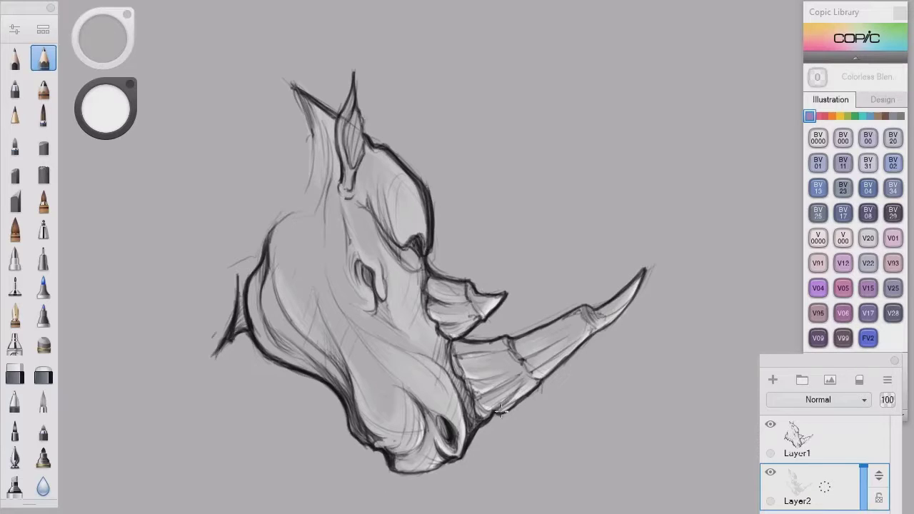
Switch to a mid grey and give the Design Pencil a larger size and a lower opacity.
{"action": "left_click", "coordinate": [105, 107]}
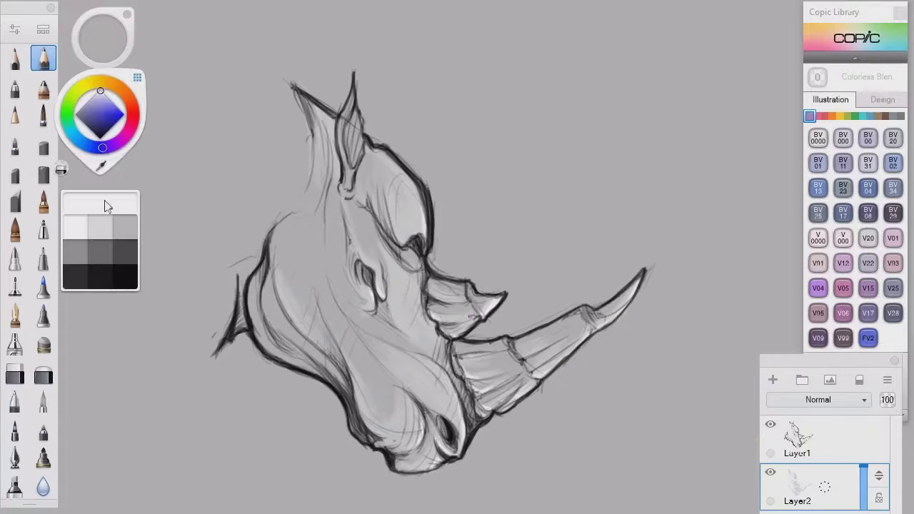
{"action": "left_click", "coordinate": [83, 108]}
{"action": "double_click", "coordinate": [44, 58]}
{"action": "left_click_drag", "start_coordinate": [598, 211], "coordinate": [609, 212]}
{"action": "left_click_drag", "start_coordinate": [700, 256], "coordinate": [662, 255]}
{"action": "left_click_drag", "start_coordinate": [614, 213], "coordinate": [622, 212]}
{"action": "left_click", "coordinate": [777, 26]}
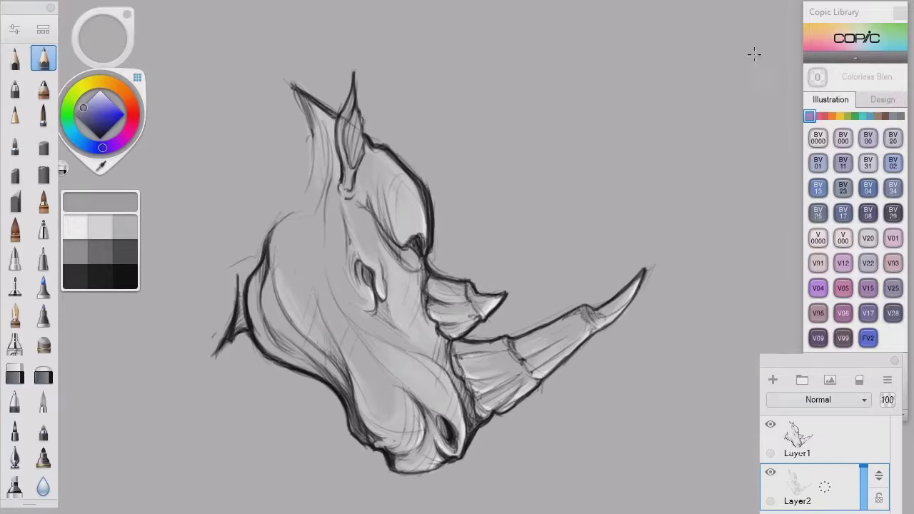
Shade the cheek, jaw, eye surroundings, ear bases and brow fold with mid grey.
{"action": "left_click_drag", "start_coordinate": [250, 315], "coordinate": [260, 274]}
{"action": "mouse_move", "coordinate": [307, 350]}
{"action": "left_mouse_down"}
{"action": "mouse_move", "coordinate": [317, 365]}
{"action": "mouse_move", "coordinate": [279, 349]}
{"action": "left_mouse_up"}
{"action": "left_click_drag", "start_coordinate": [335, 154], "coordinate": [338, 177]}
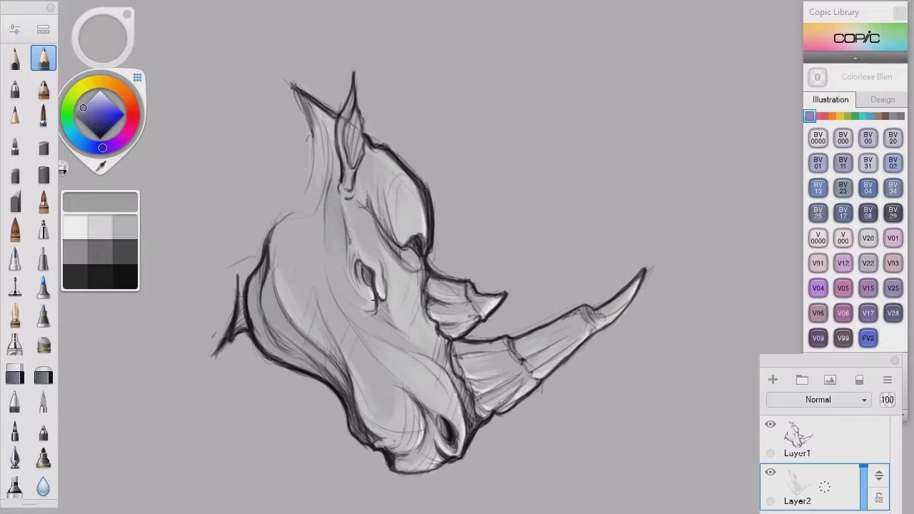
{"action": "mouse_move", "coordinate": [361, 279]}
{"action": "left_mouse_down"}
{"action": "mouse_move", "coordinate": [348, 306]}
{"action": "mouse_move", "coordinate": [350, 366]}
{"action": "left_mouse_up"}
{"action": "left_click_drag", "start_coordinate": [370, 187], "coordinate": [391, 237]}
{"action": "left_click_drag", "start_coordinate": [360, 149], "coordinate": [375, 205]}
{"action": "mouse_move", "coordinate": [309, 113]}
{"action": "left_mouse_down"}
{"action": "mouse_move", "coordinate": [321, 156]}
{"action": "mouse_move", "coordinate": [310, 190]}
{"action": "left_mouse_up"}
Add mid grey shading to the nose bridge by the horn bases, the muzzle and the upper brow fold.
{"action": "left_click_drag", "start_coordinate": [449, 342], "coordinate": [437, 370]}
{"action": "mouse_move", "coordinate": [403, 336]}
{"action": "left_mouse_down"}
{"action": "mouse_move", "coordinate": [429, 349]}
{"action": "mouse_move", "coordinate": [431, 337]}
{"action": "left_mouse_up"}
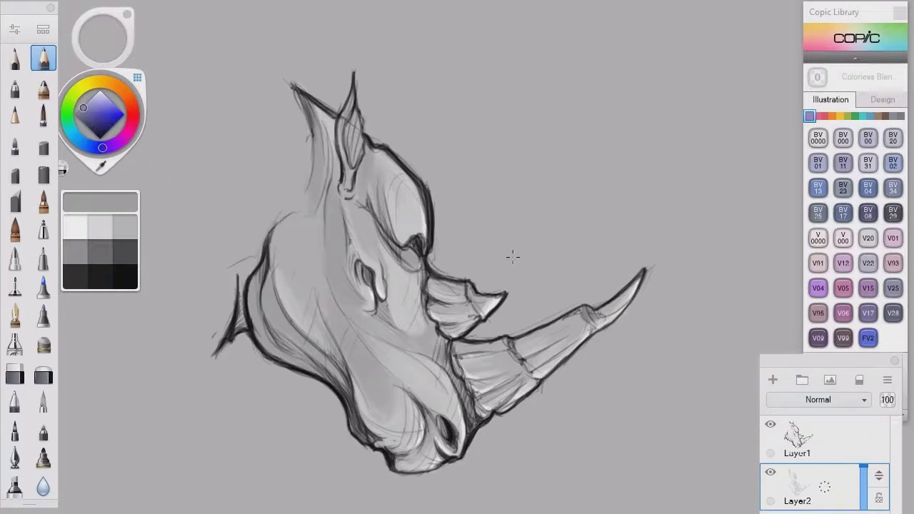
{"action": "left_click_drag", "start_coordinate": [426, 437], "coordinate": [425, 447]}
{"action": "left_click_drag", "start_coordinate": [370, 186], "coordinate": [374, 205]}
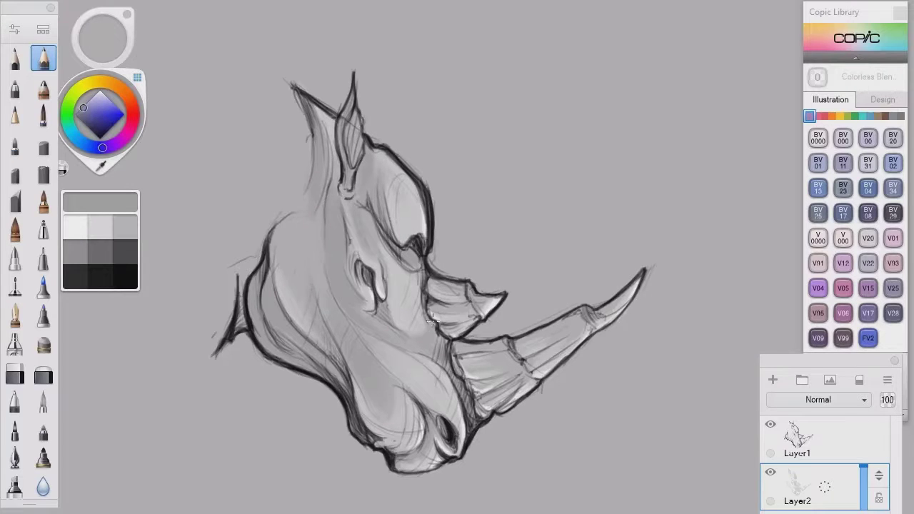
{"action": "mouse_move", "coordinate": [452, 417]}
{"action": "left_mouse_down"}
{"action": "mouse_move", "coordinate": [445, 436]}
{"action": "mouse_move", "coordinate": [413, 445]}
{"action": "left_mouse_up"}
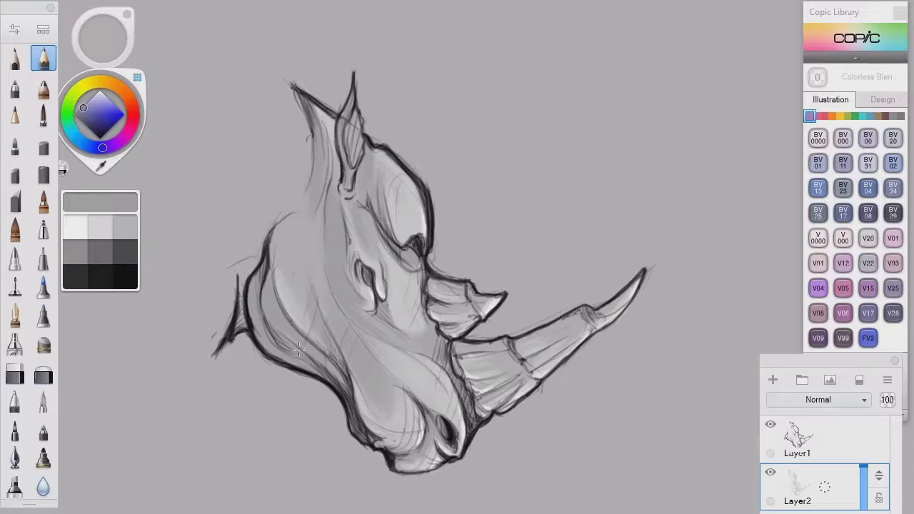